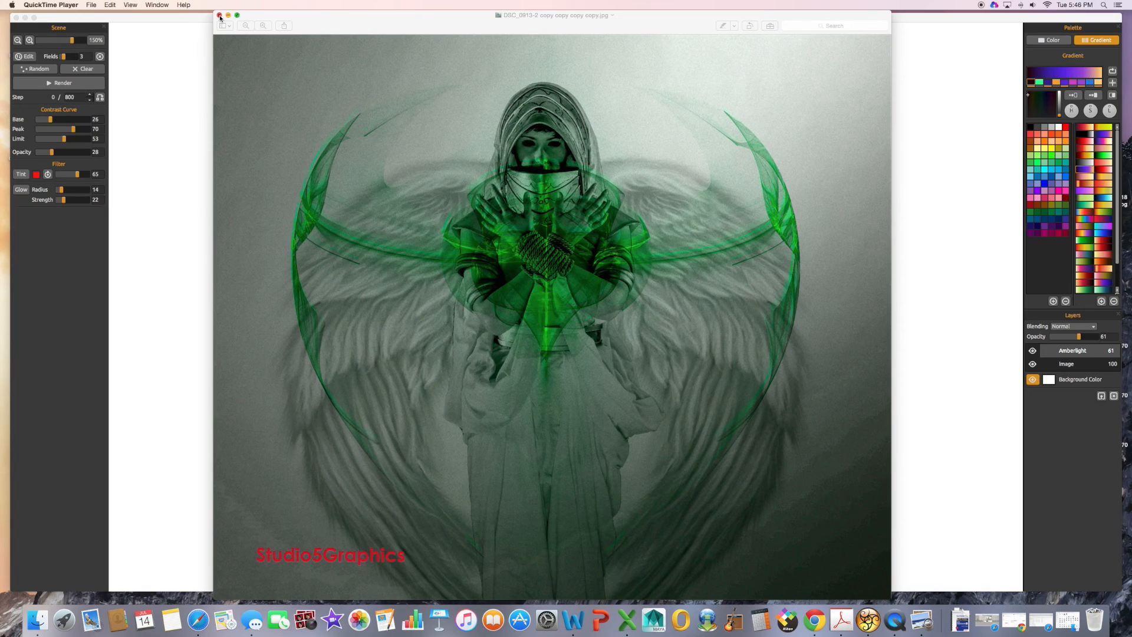
Close the sample image preview to return to Amberlight and set the canvas zoom to 100%
click(300, 142)
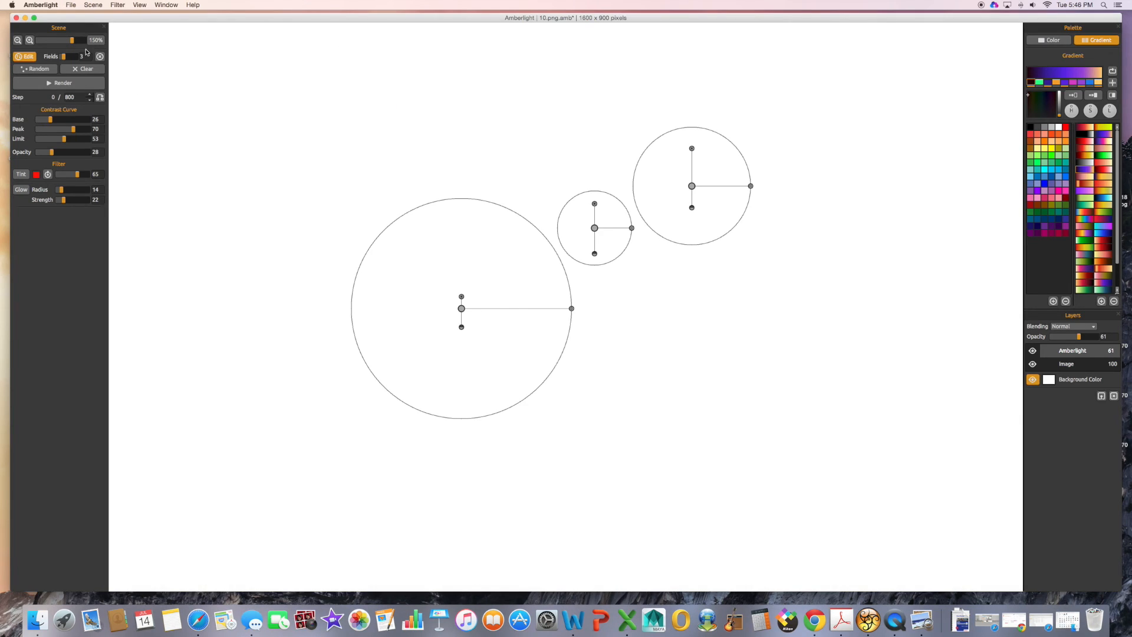
drag(72, 41, 69, 45)
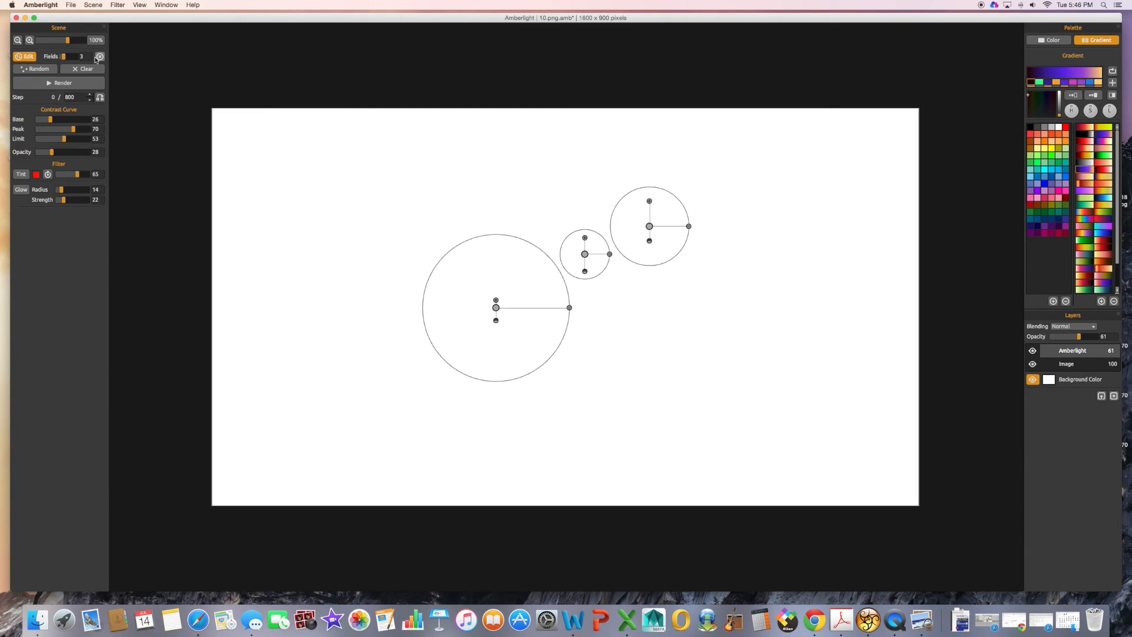
drag(67, 42, 69, 43)
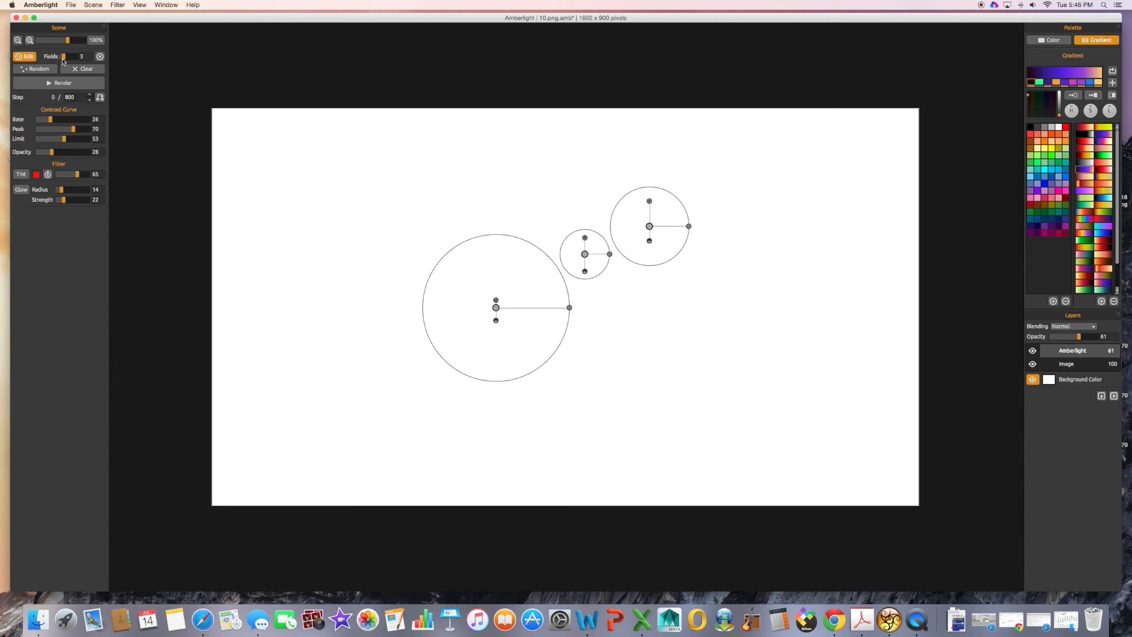
Generate a random arrangement of the three fields and clear, stop and restart its rendering
click(35, 70)
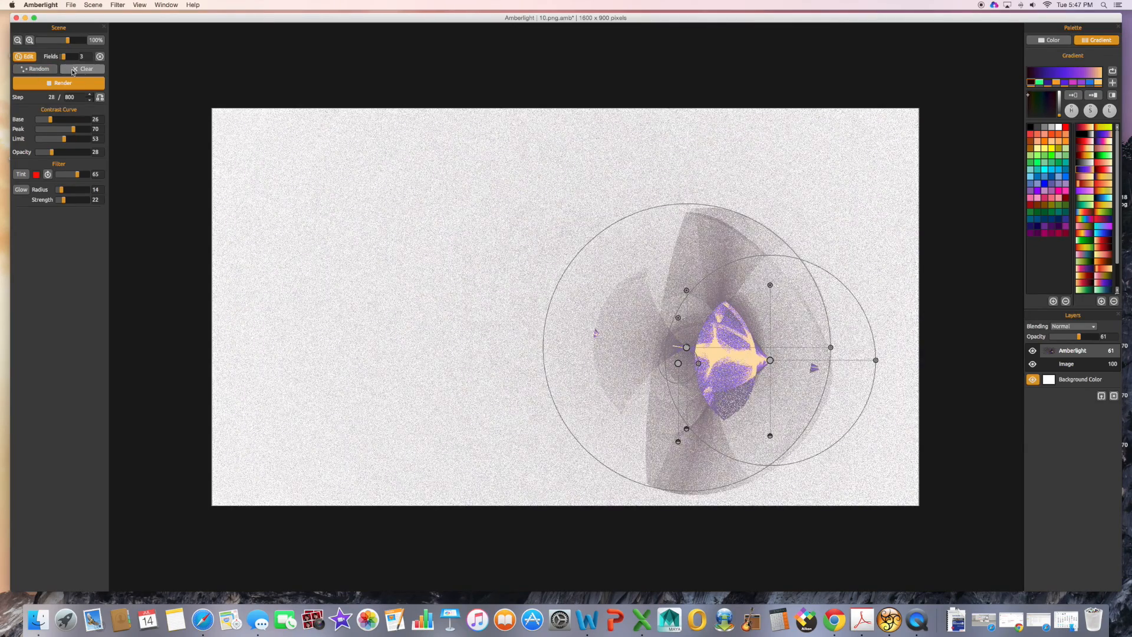
click(67, 70)
click(57, 85)
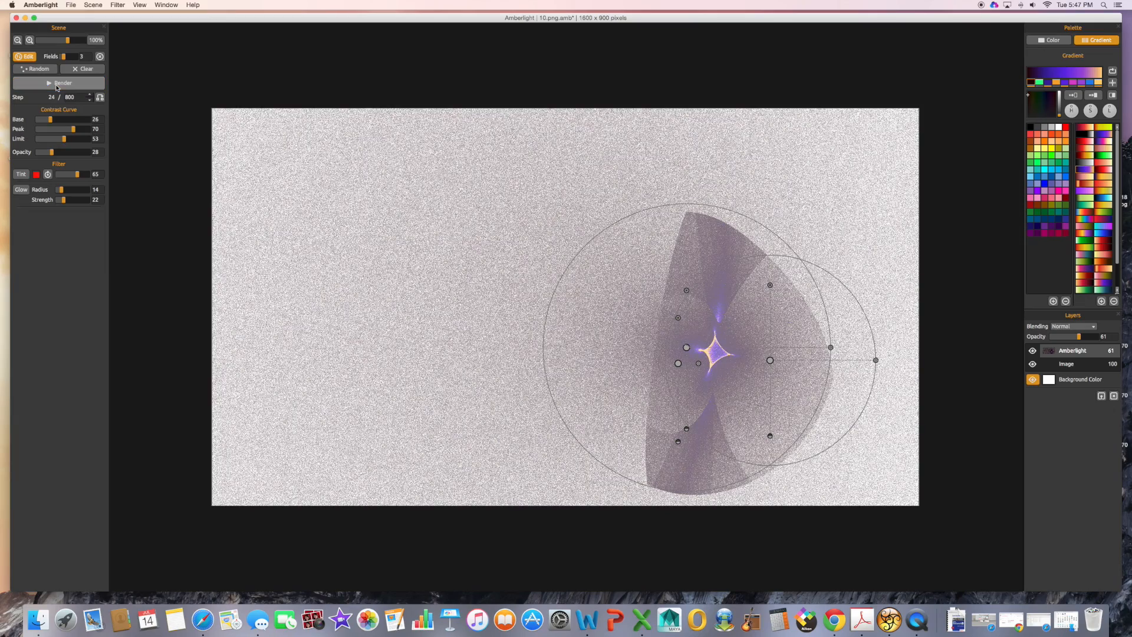
click(58, 87)
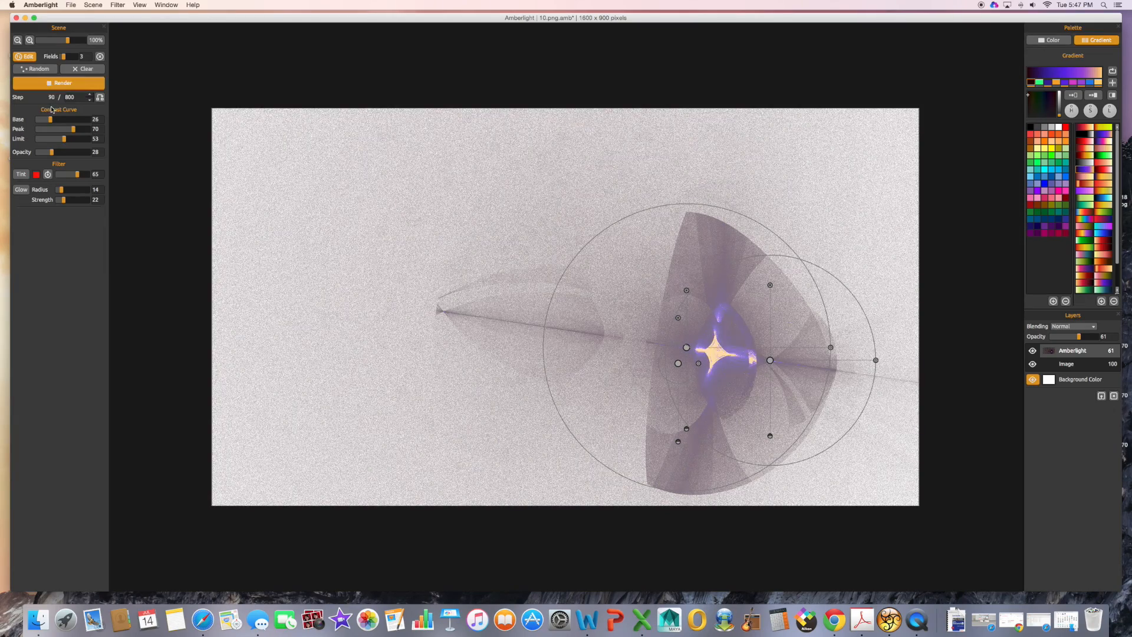
Set the contrast curve's base to 57, peak to 75 and limit to 28, and the opacity to 35
drag(51, 120, 75, 132)
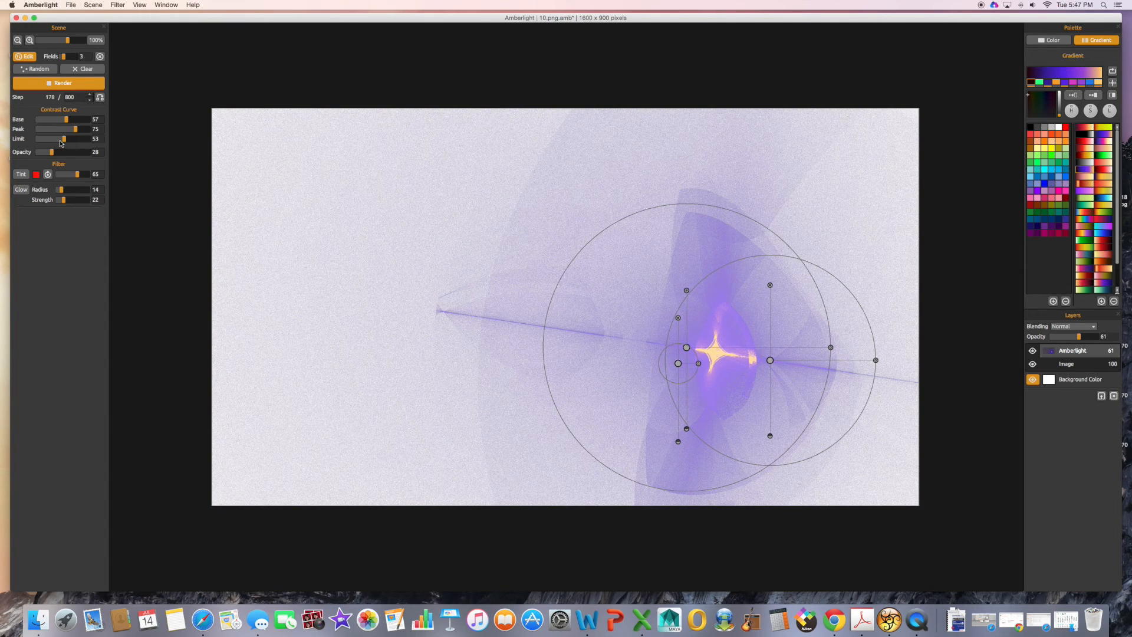
mouse_move(64, 140)
mouse_down()
mouse_move(81, 140)
mouse_move(51, 143)
mouse_up()
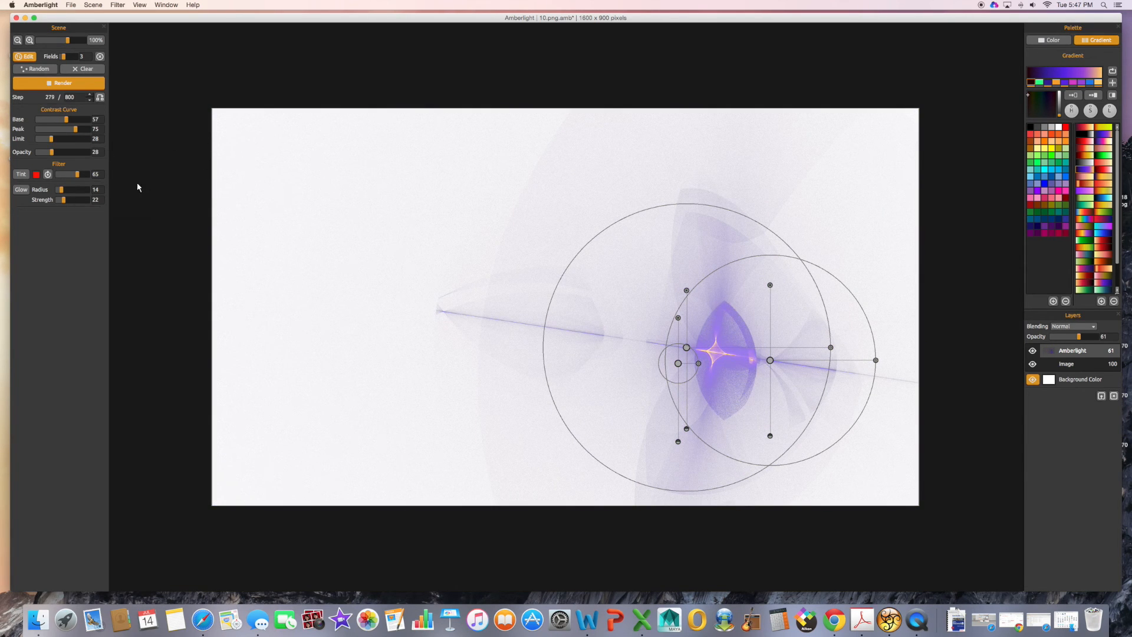
mouse_move(52, 157)
mouse_down()
mouse_move(76, 157)
mouse_move(64, 157)
mouse_up()
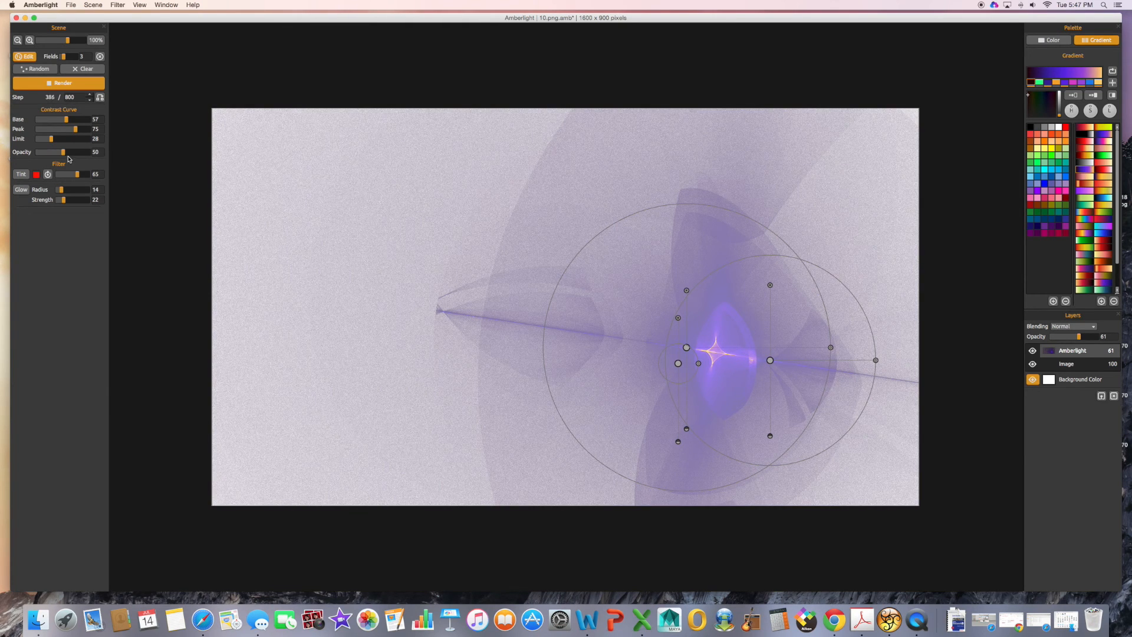
drag(64, 158, 54, 157)
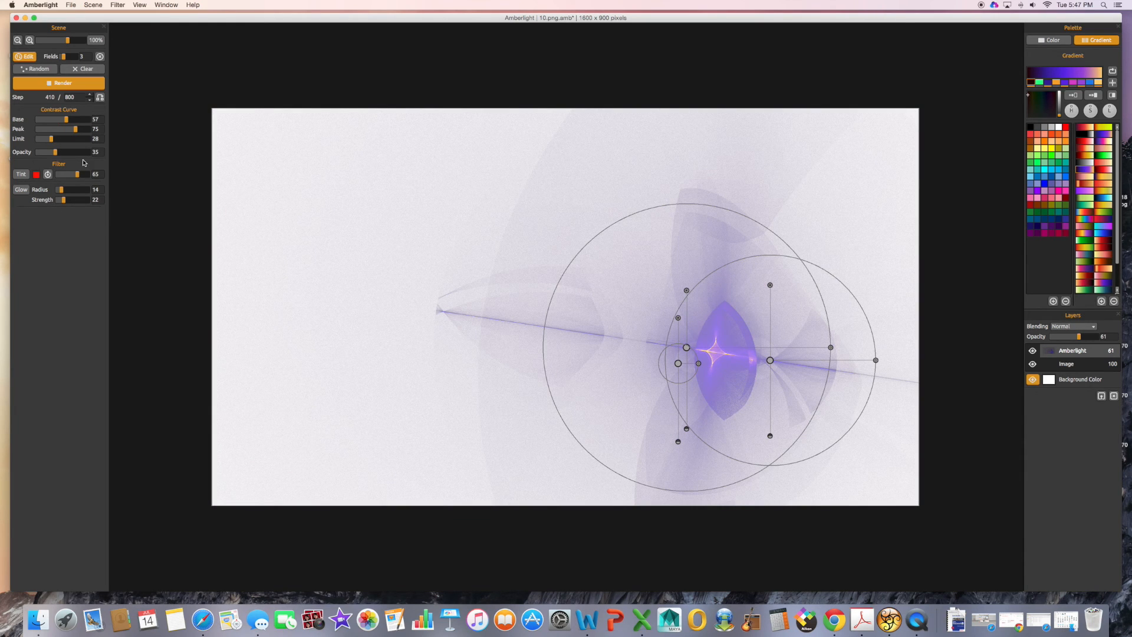
Try the tint filter, switch it off, and enable glow with radius 11 and strength 69
click(21, 174)
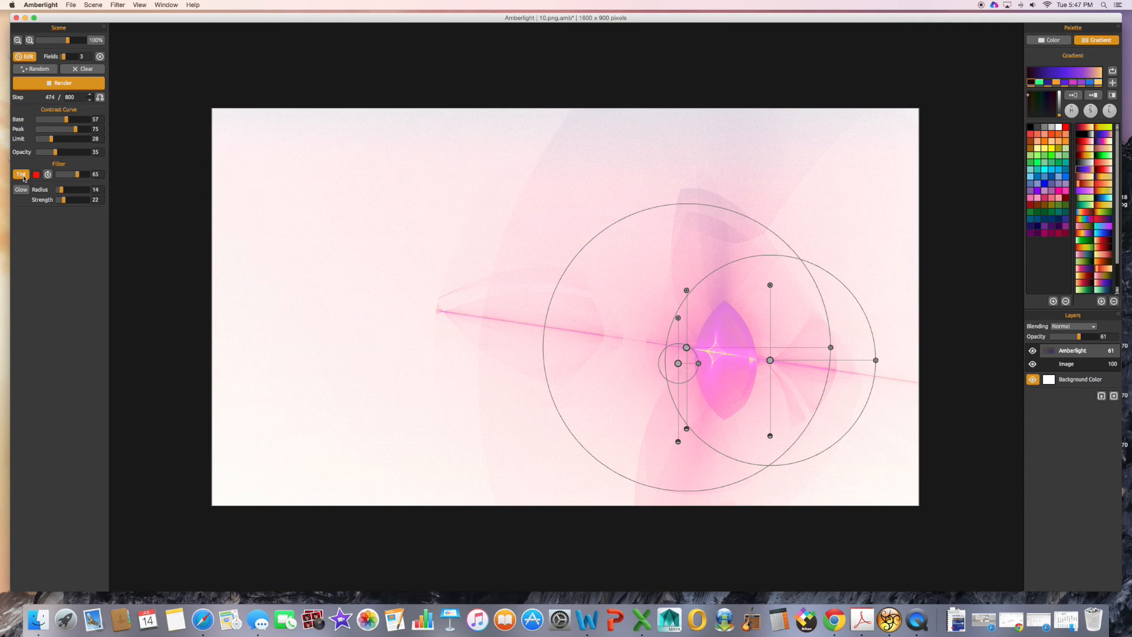
click(22, 175)
click(22, 191)
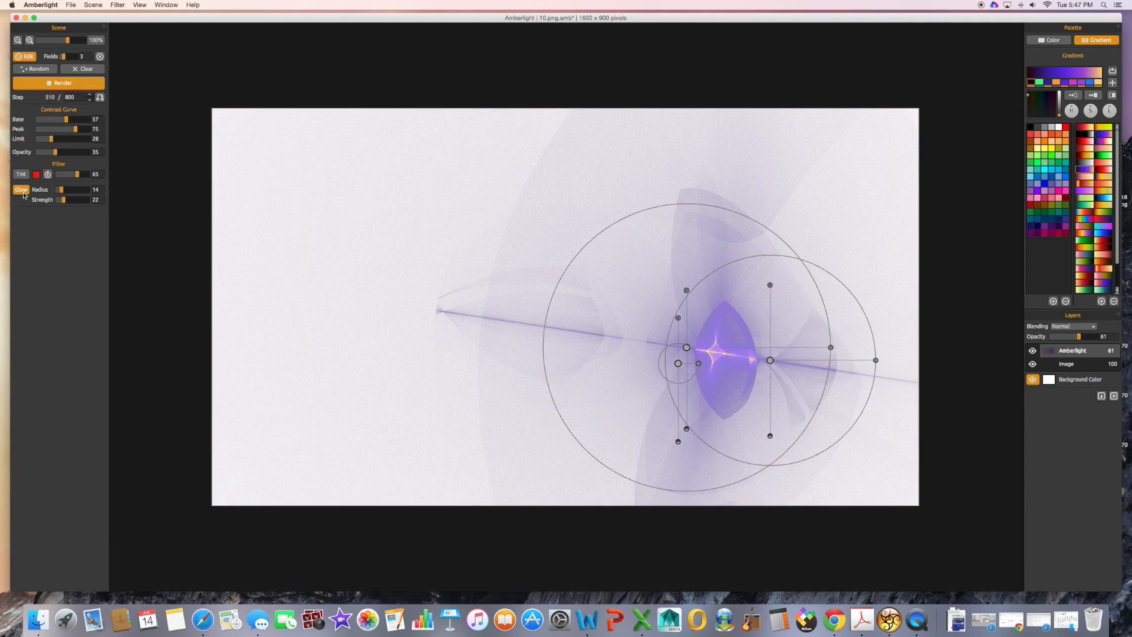
mouse_move(62, 191)
mouse_down()
mouse_move(78, 191)
mouse_move(78, 202)
mouse_up()
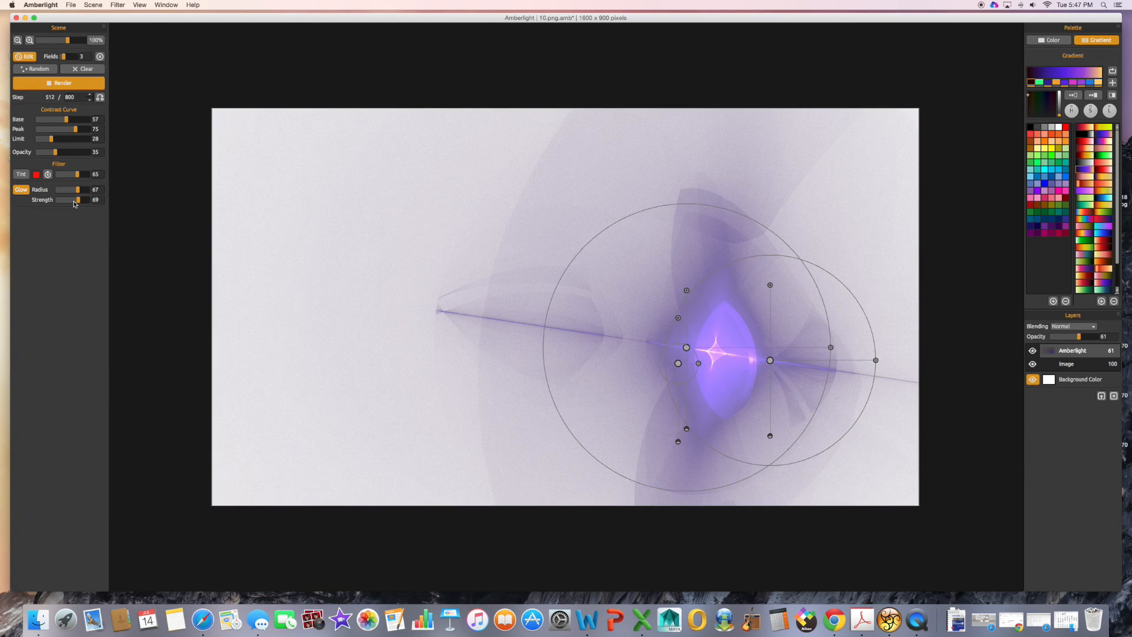
drag(80, 192, 60, 193)
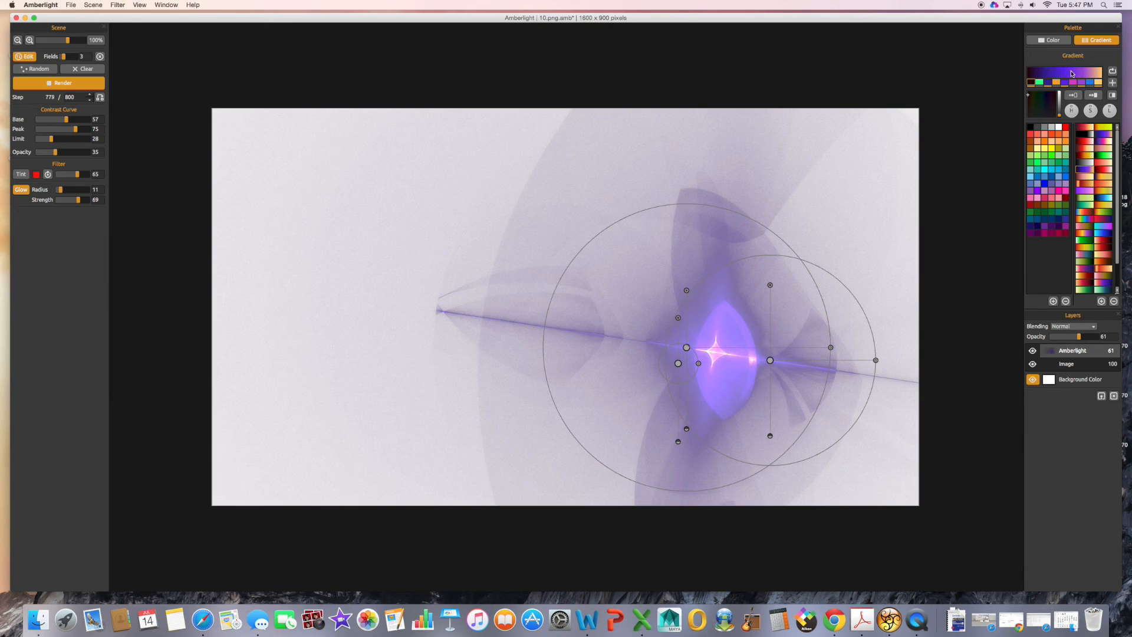
Try solid color and several preset gradients on the Amberlight layer, settling on the dark red to white gradient
click(1049, 40)
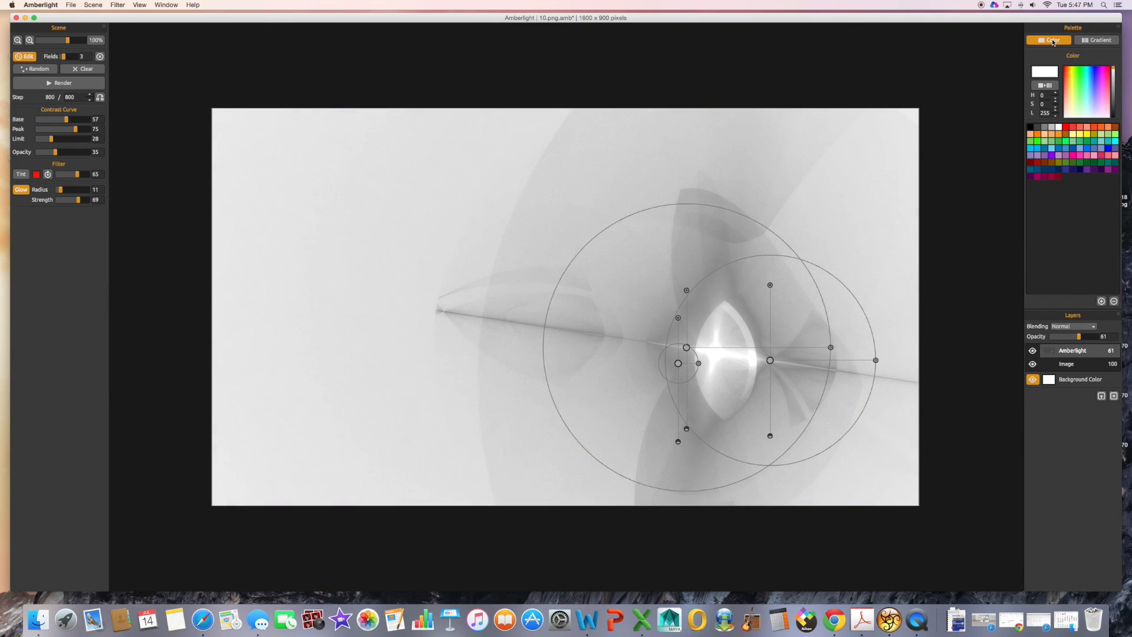
click(1083, 42)
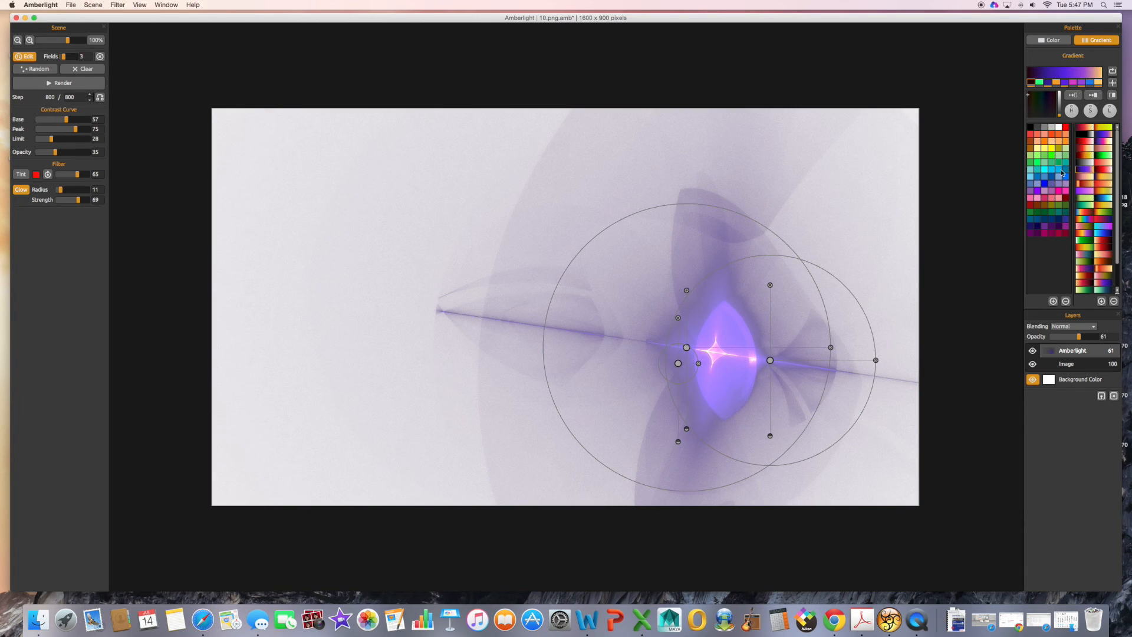
click(1103, 156)
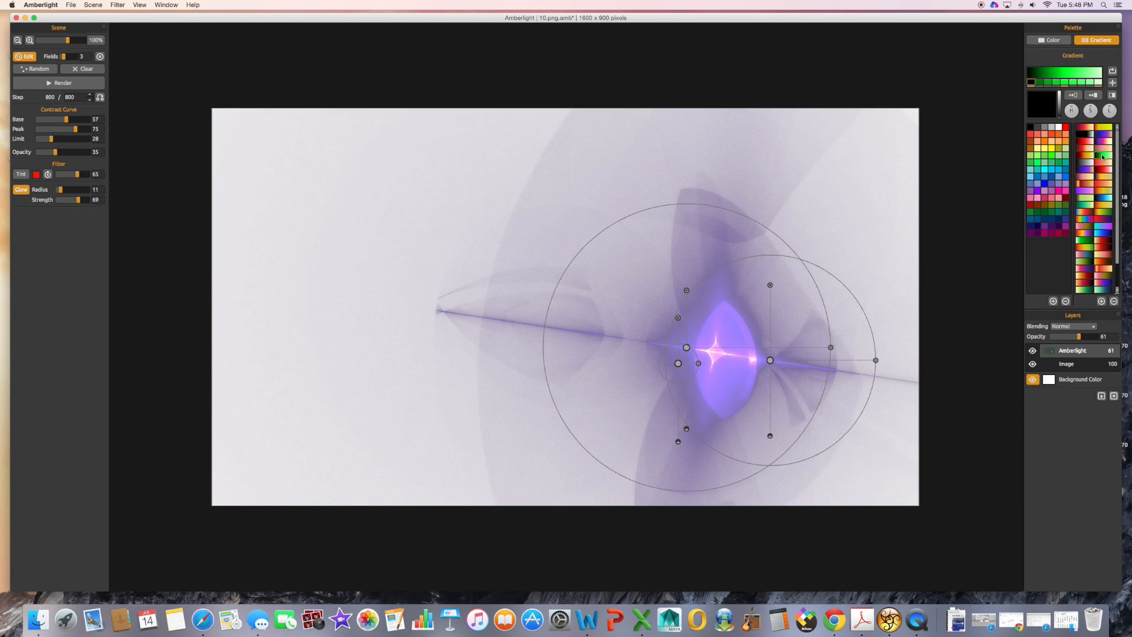
click(1100, 269)
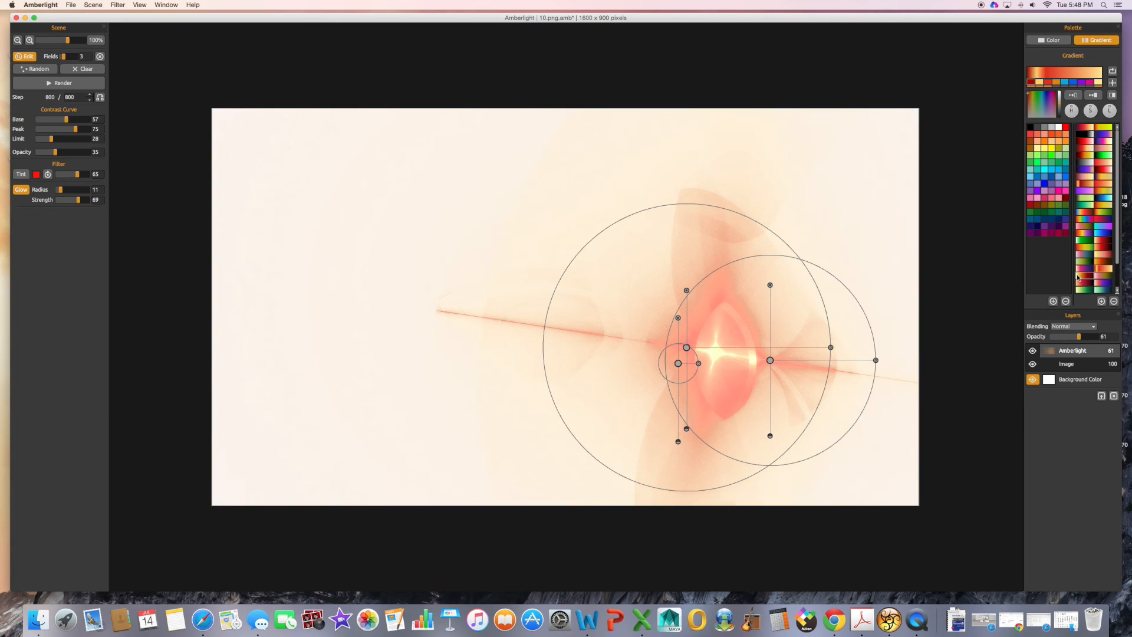
click(1085, 269)
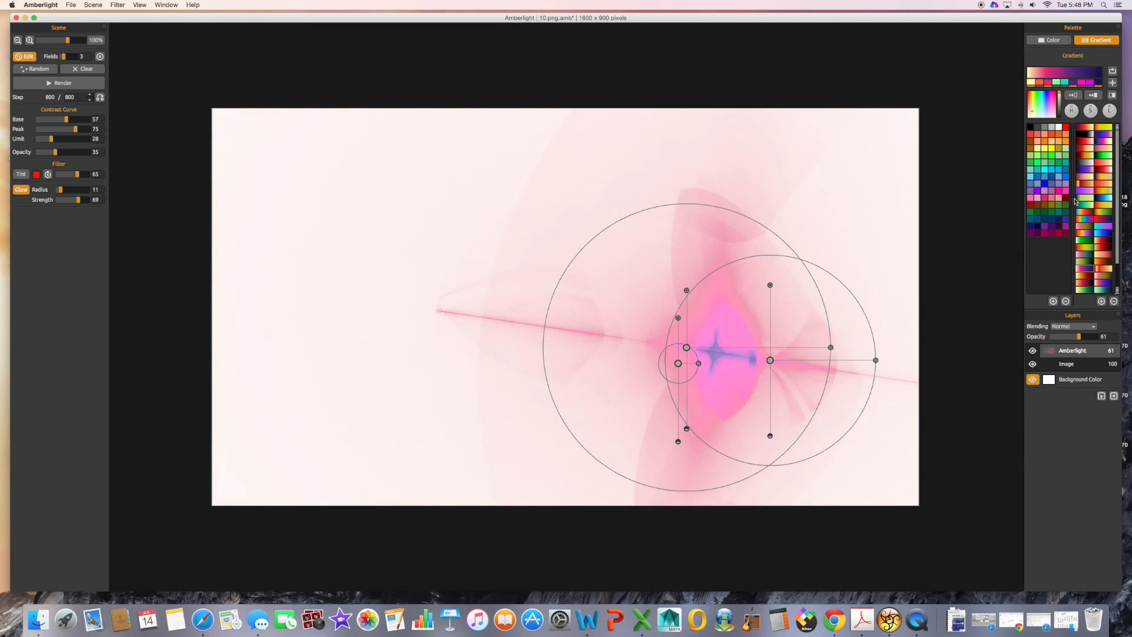
click(1097, 284)
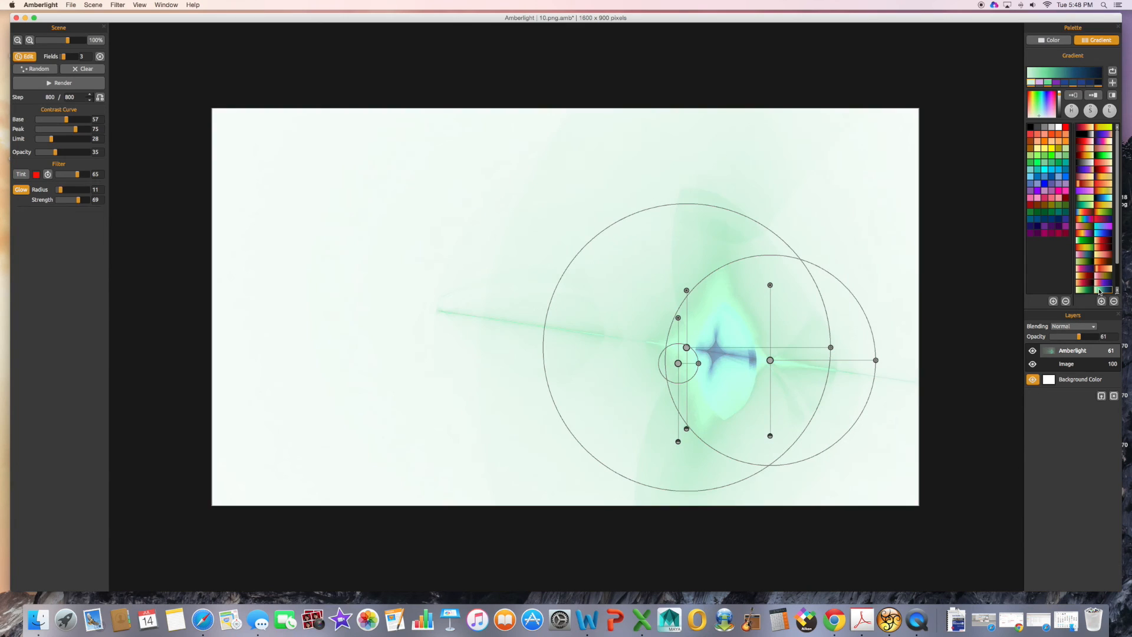
click(1085, 287)
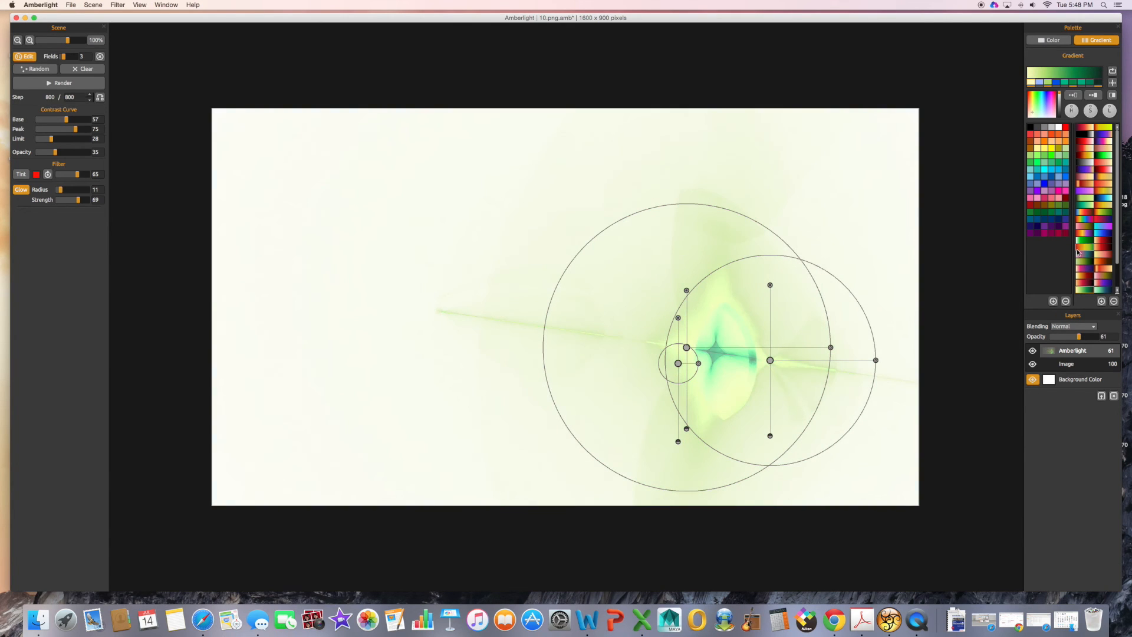
click(1085, 135)
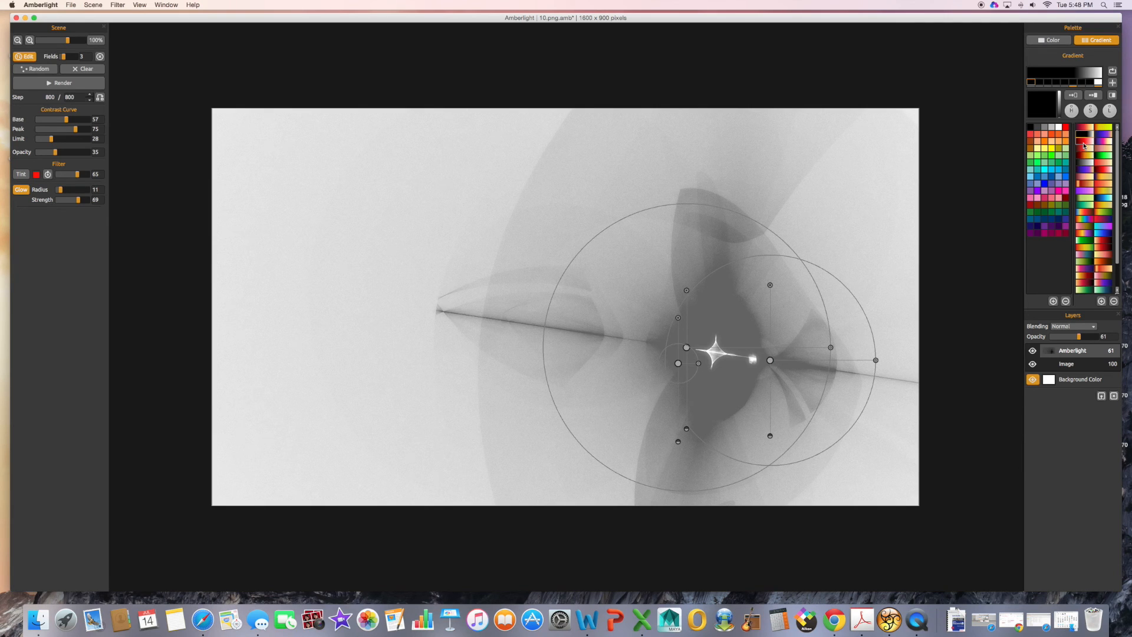
click(1084, 145)
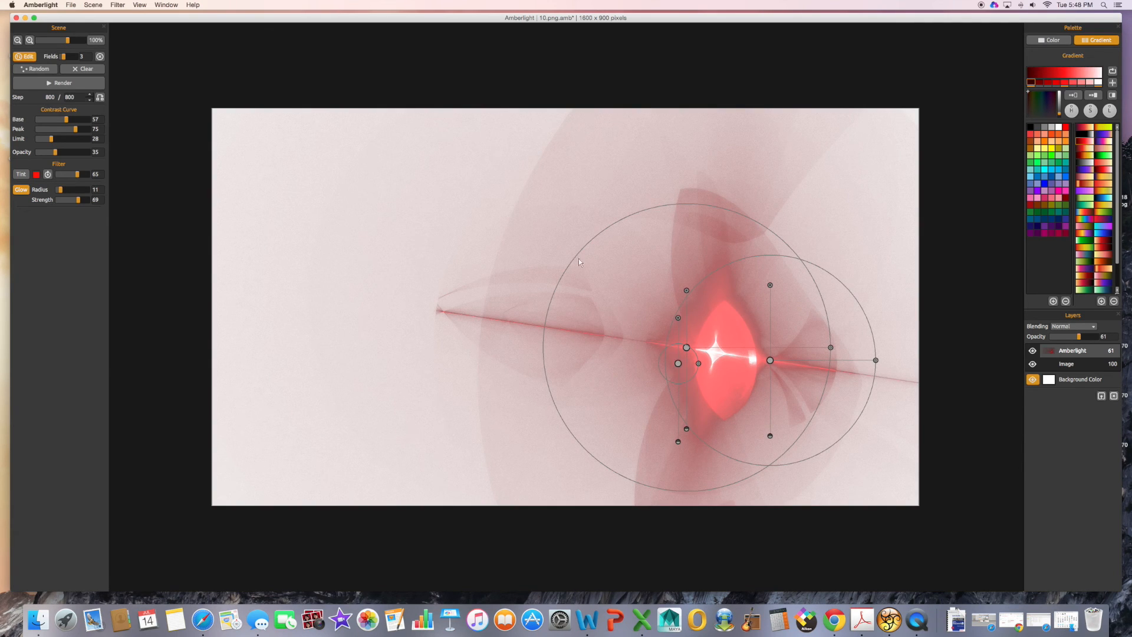
Spread the fields apart: smallest to the canvas's upper left, largest slightly upward, the third to the lower-right corner
key(e)
key(e)
drag(678, 366, 366, 191)
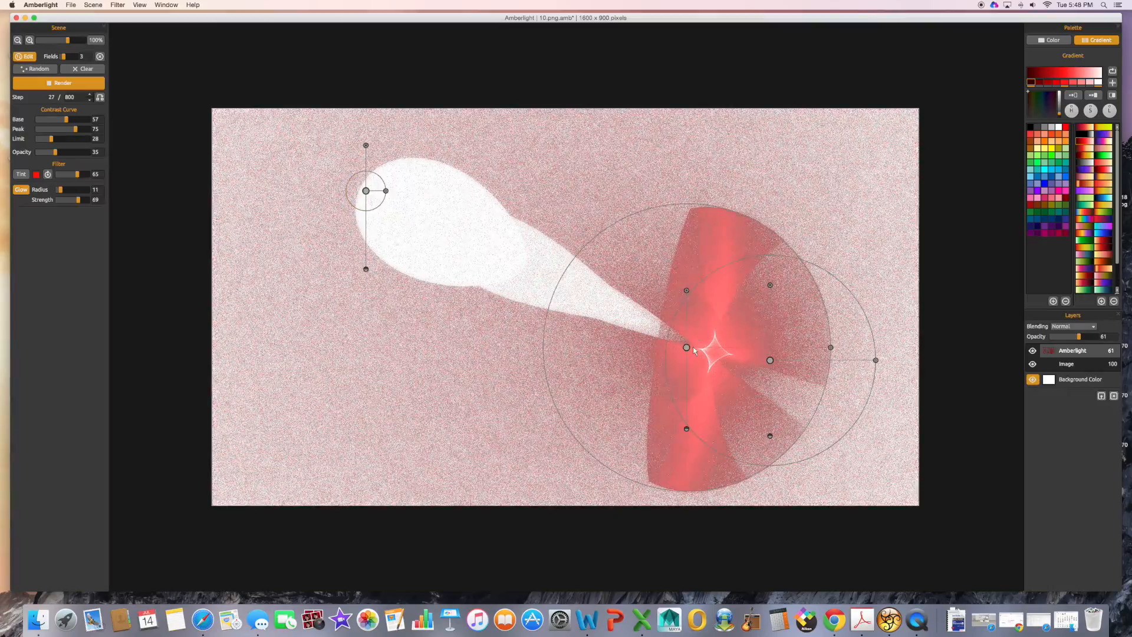
drag(691, 347, 691, 315)
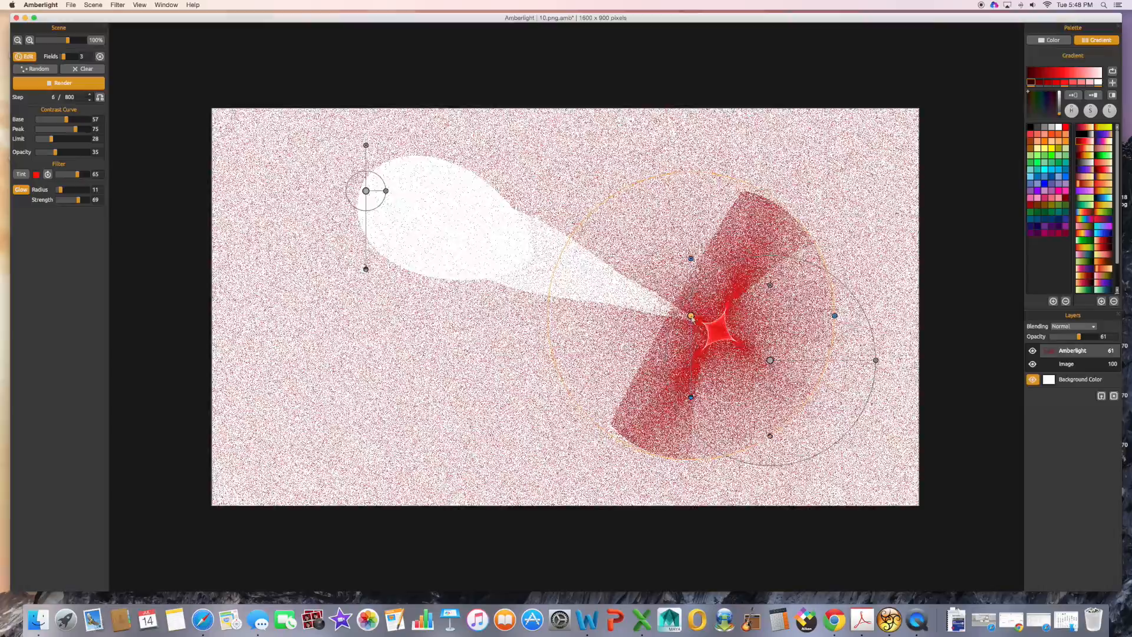
drag(770, 360, 912, 472)
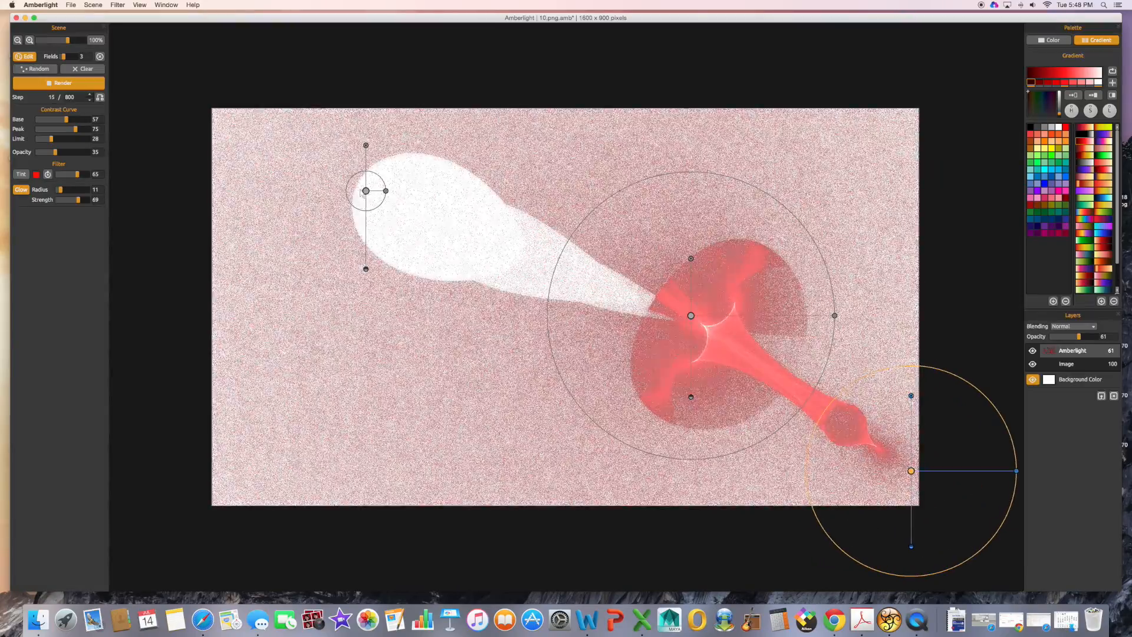
Try the smallest field at different positions and place it in the lower-left part of the canvas
click(362, 189)
click(373, 185)
click(366, 190)
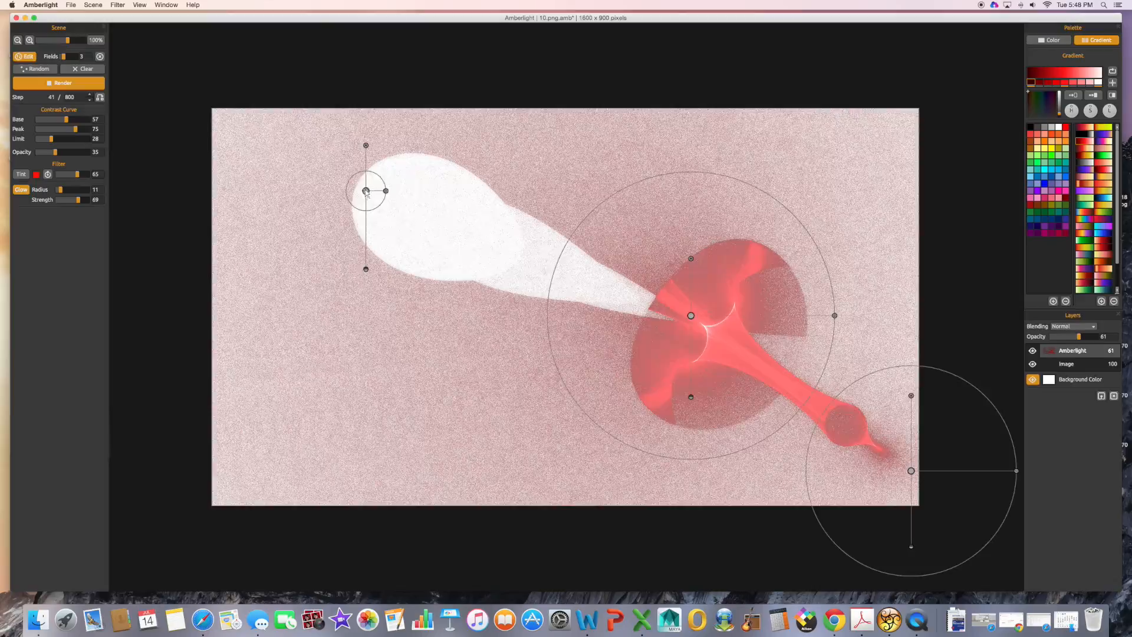
drag(366, 193, 444, 170)
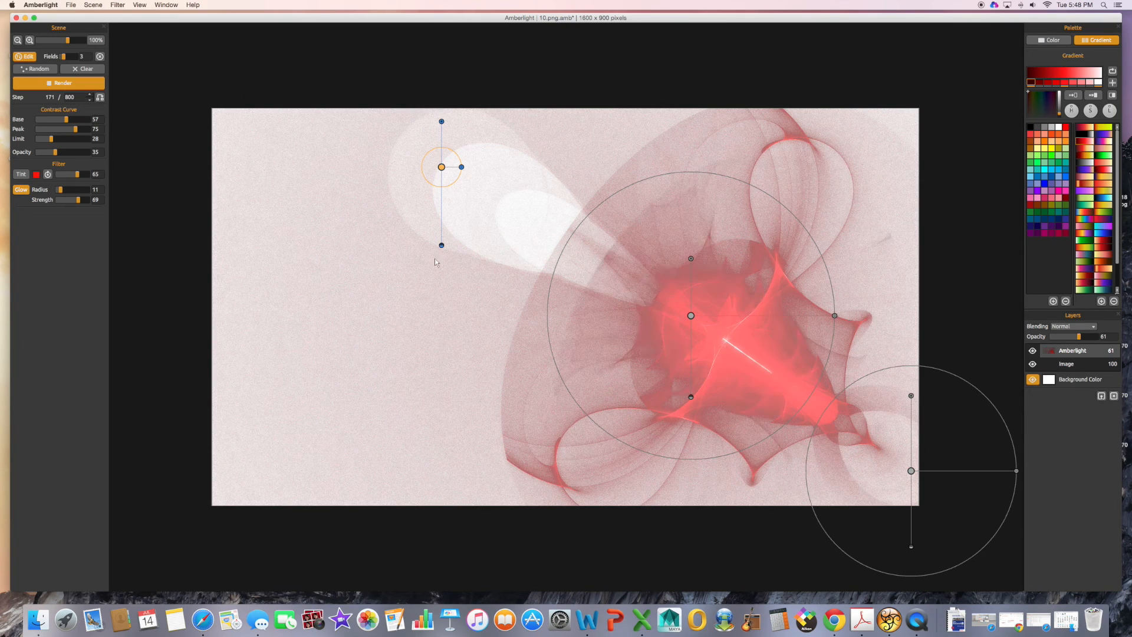
drag(438, 170, 273, 377)
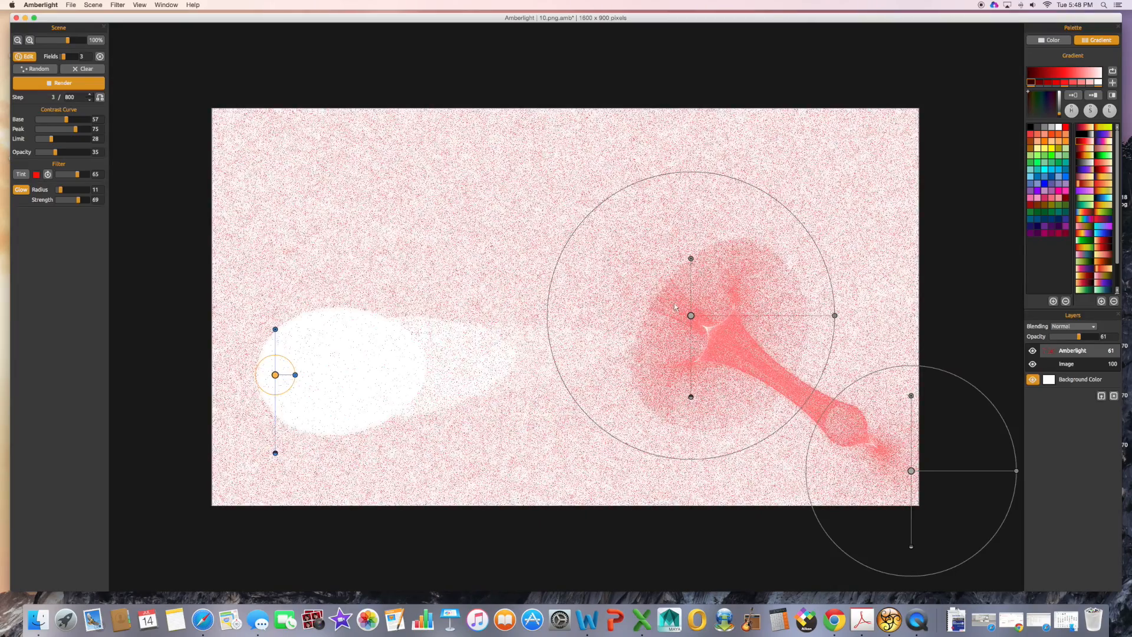
Move the largest field to the canvas's upper centre, and move the corner field to the lower right with a much smaller radius
click(674, 306)
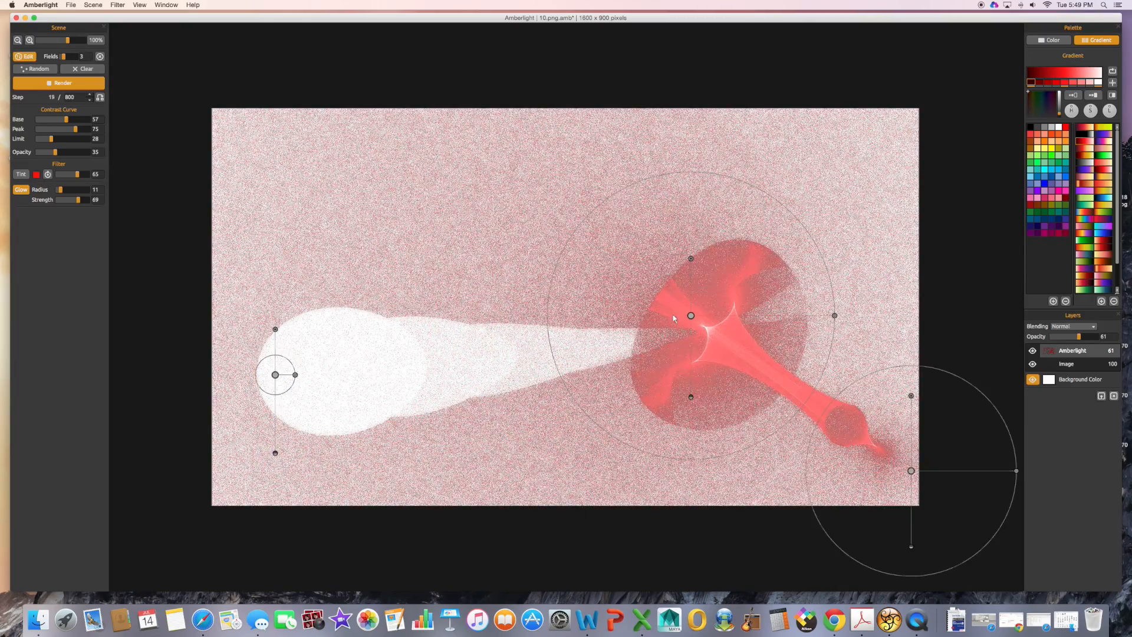
drag(691, 317, 560, 190)
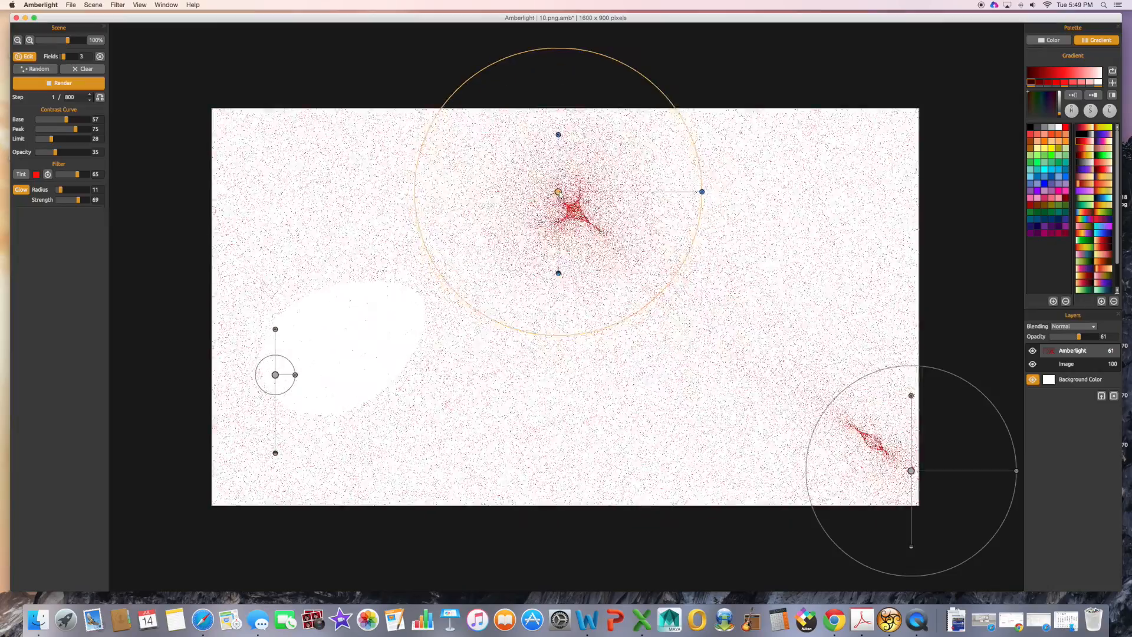
drag(911, 471, 772, 394)
drag(874, 396, 796, 374)
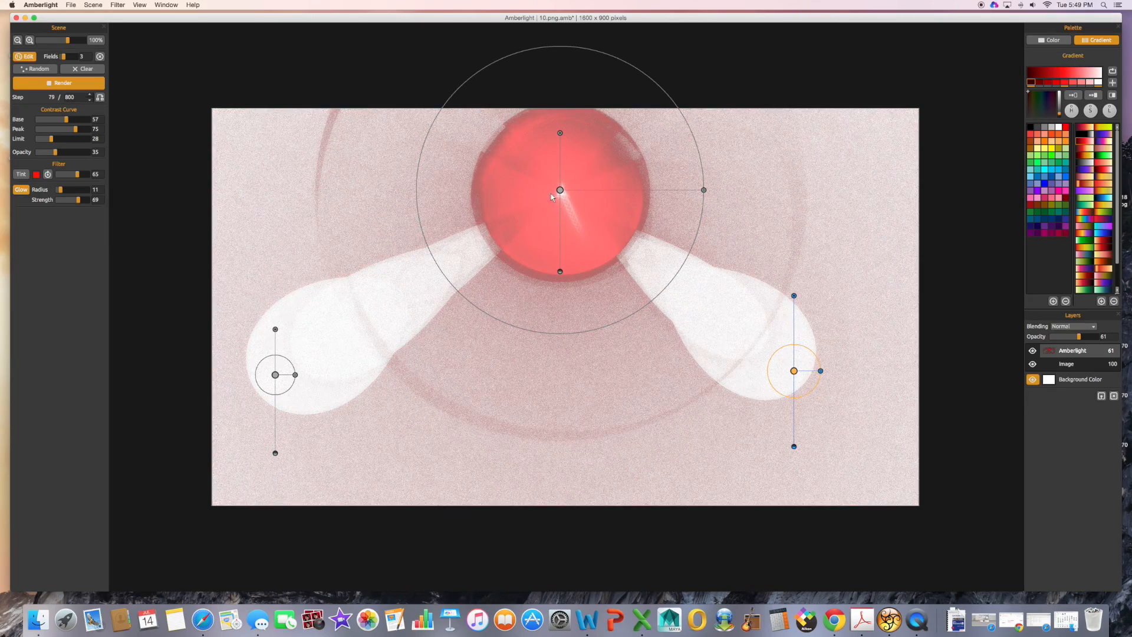
Slightly enlarge the radius of the upper-centre field and stop the rendering
drag(704, 190, 741, 190)
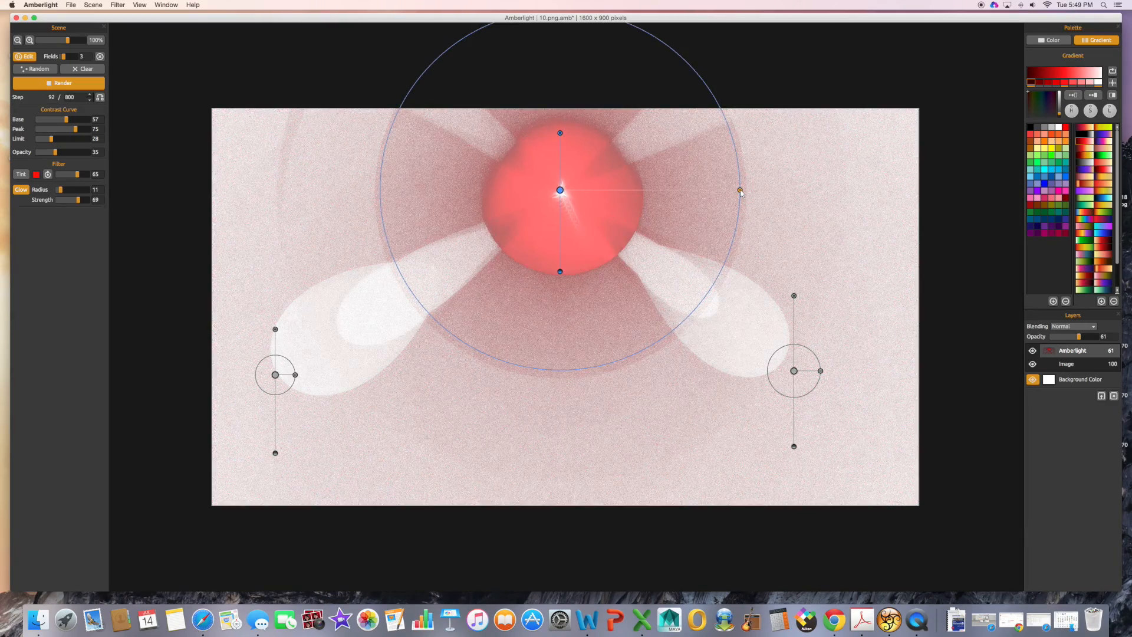
drag(741, 191, 712, 191)
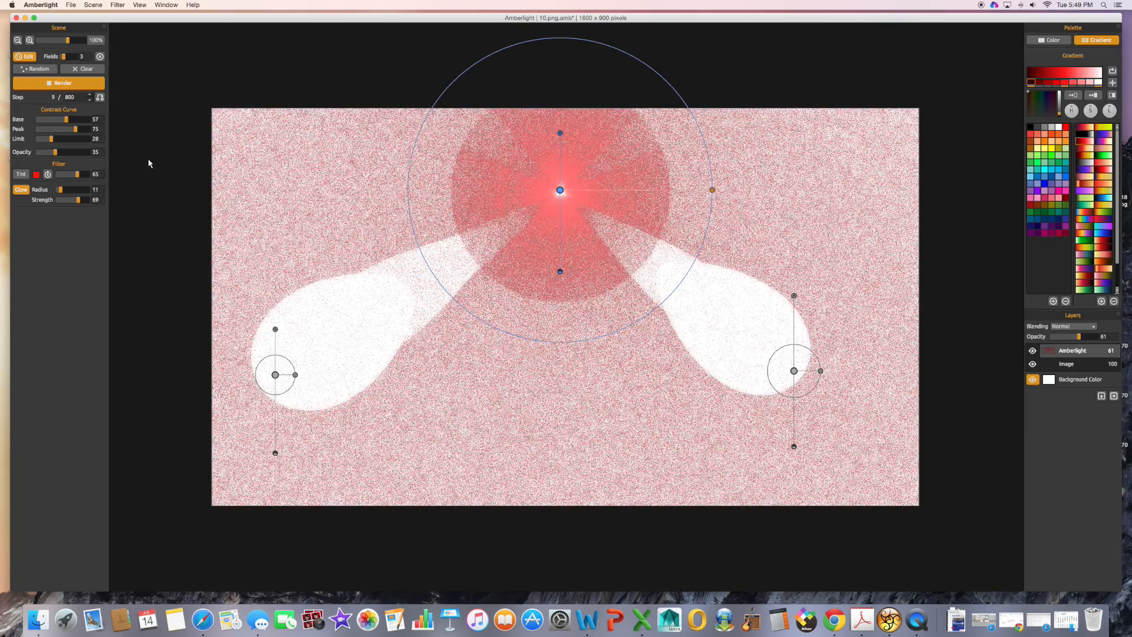
click(59, 83)
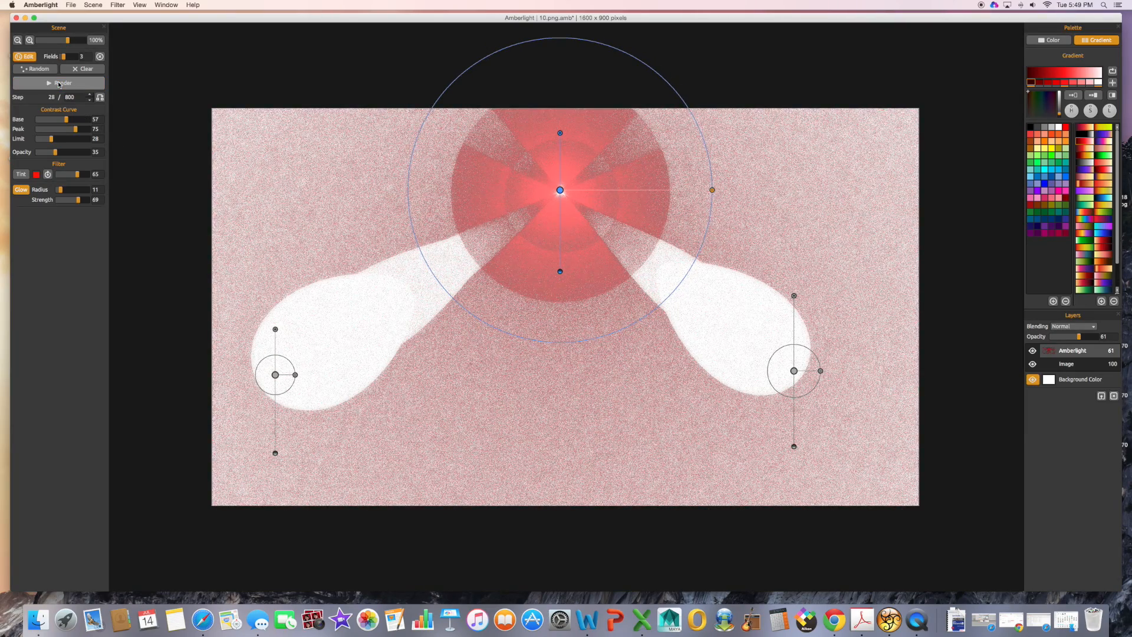
Try different step limits for the render, lowering the maximum and raising it again before resuming
click(58, 84)
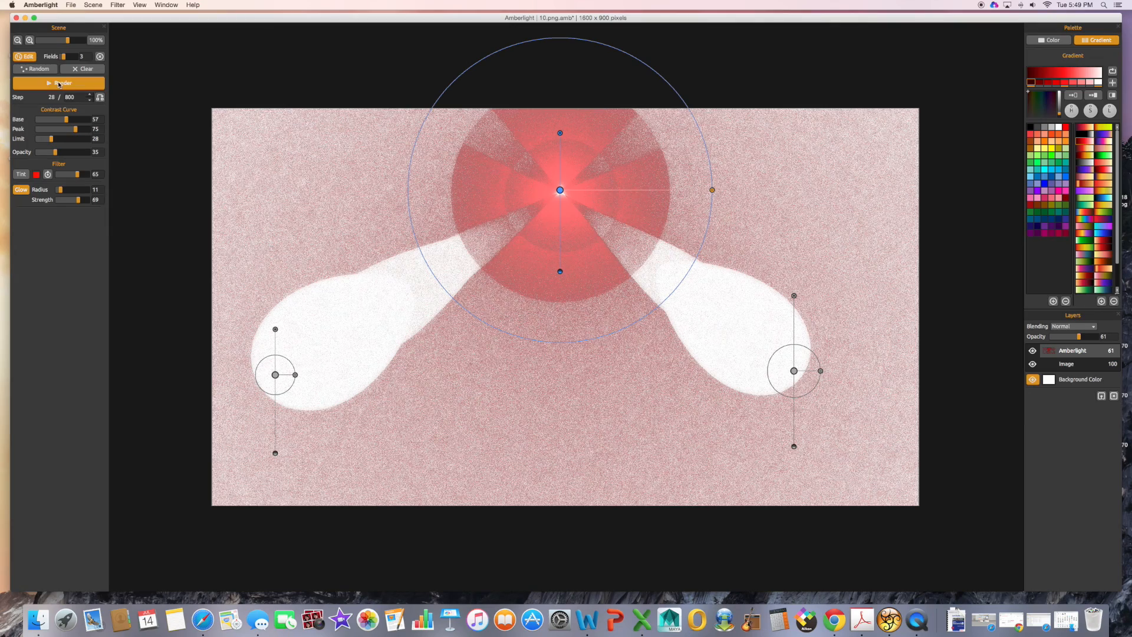
click(91, 100)
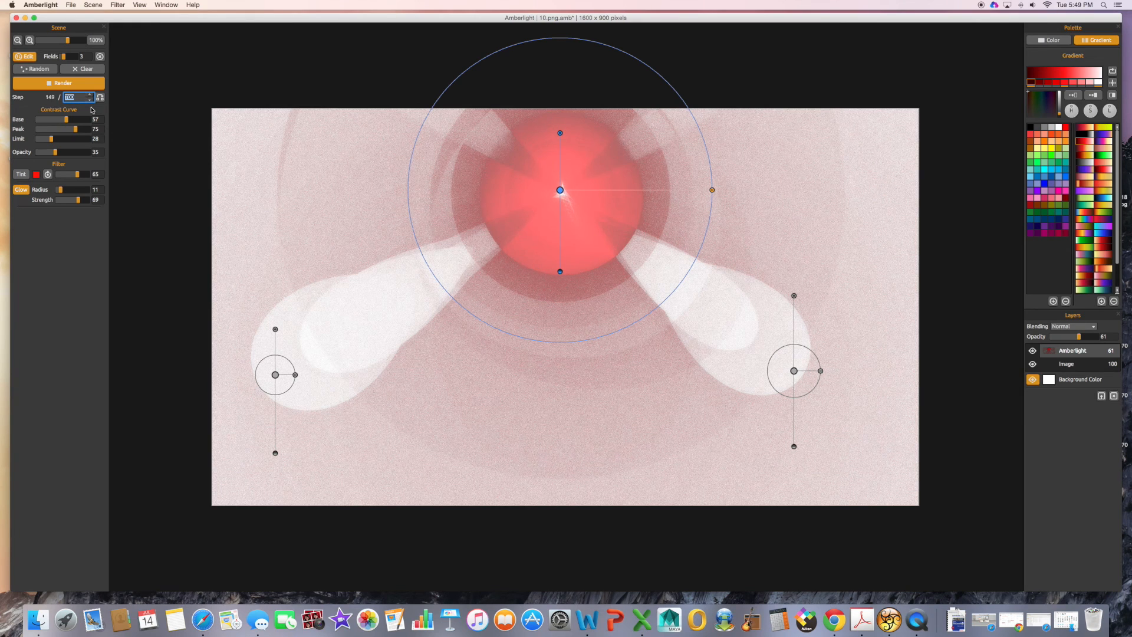
click(90, 100)
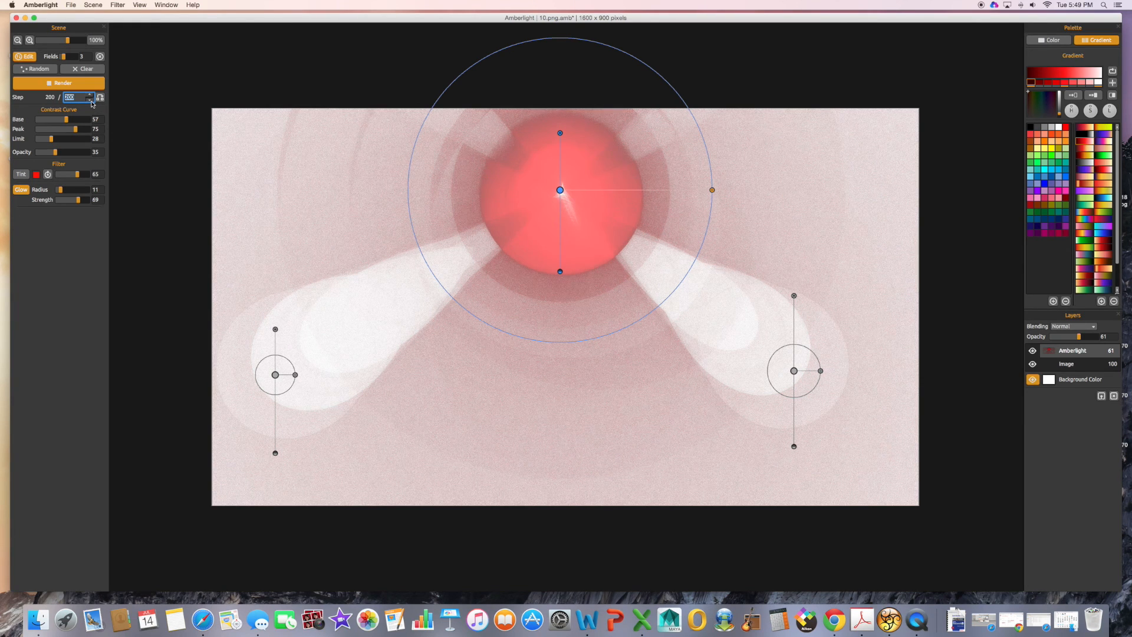
click(90, 99)
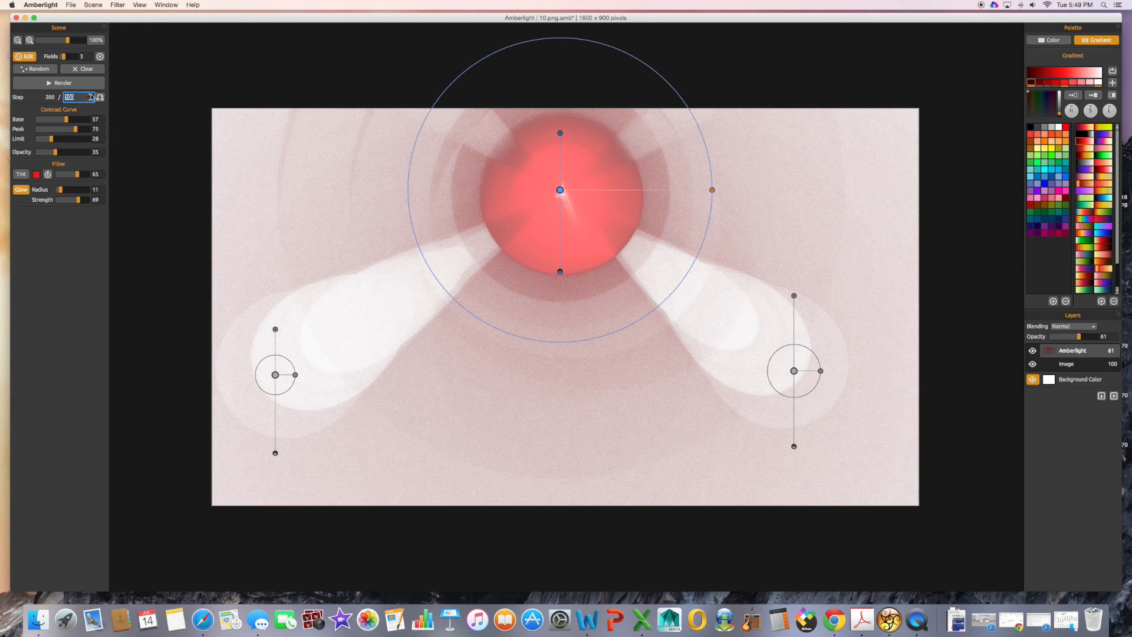
click(81, 87)
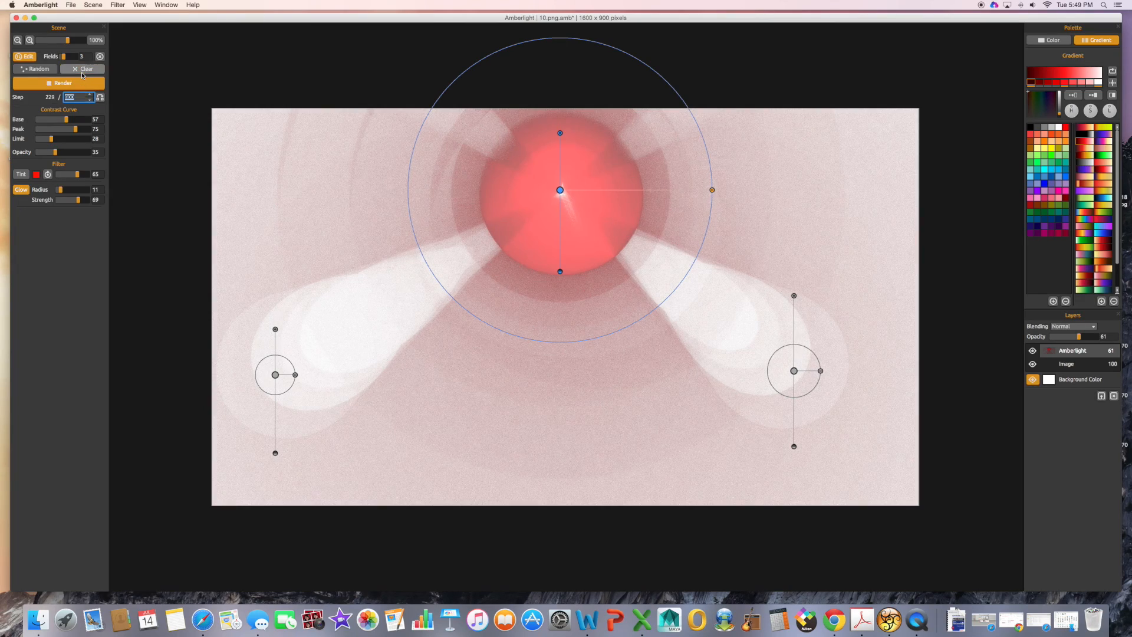
Clear the canvas for a random field arrangement, shift its smallest field down and left, and stop the rendering partway
click(82, 69)
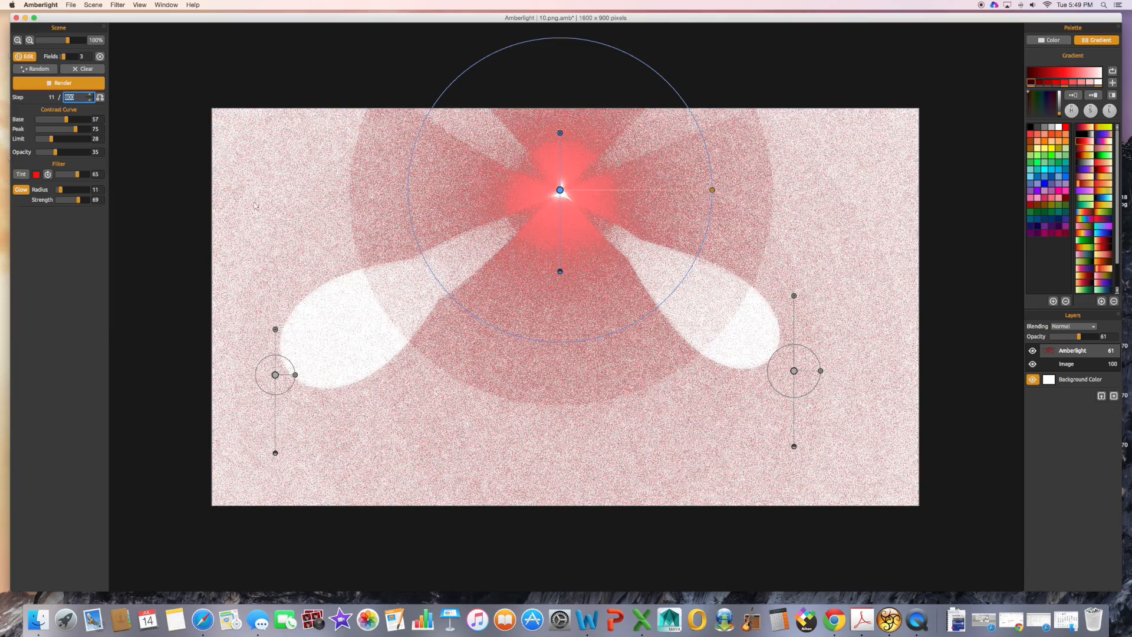
click(49, 75)
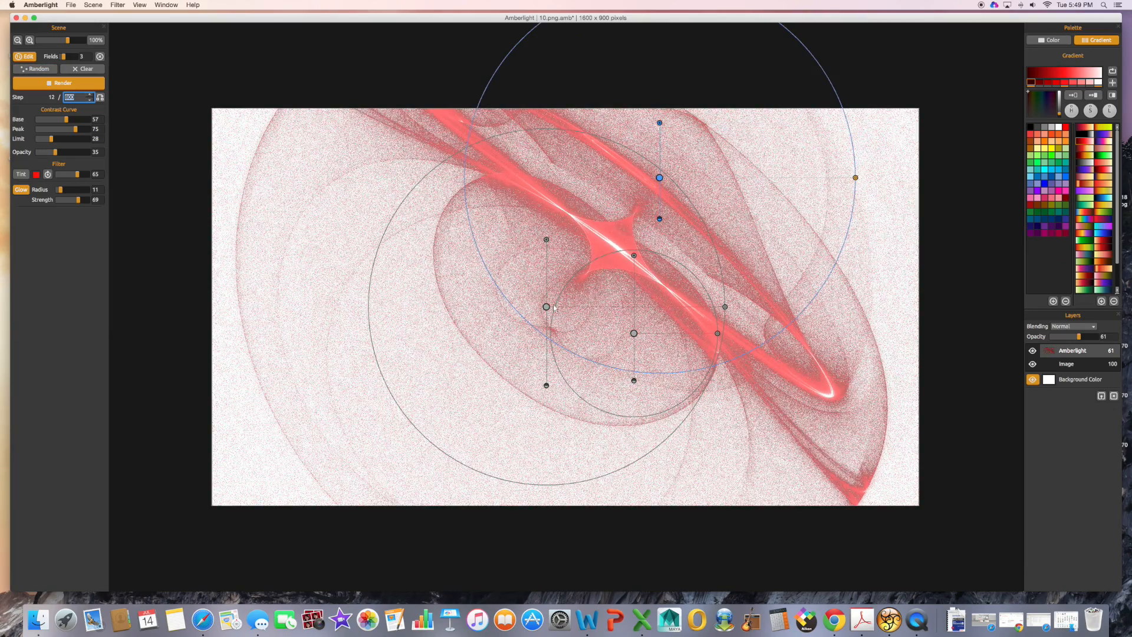
drag(633, 335, 586, 371)
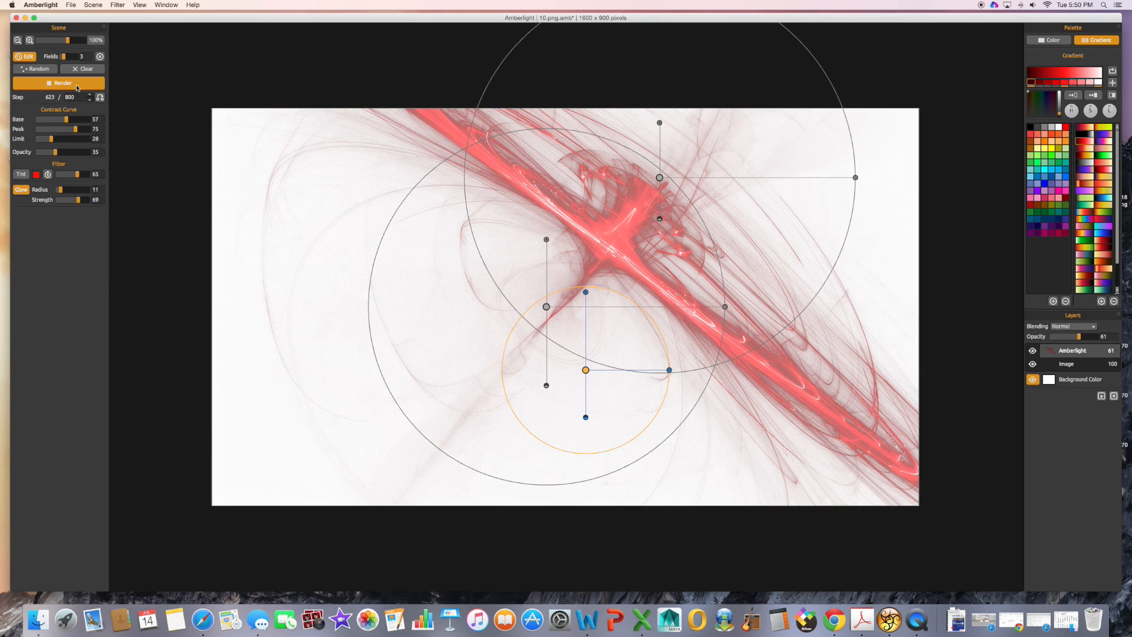
click(76, 87)
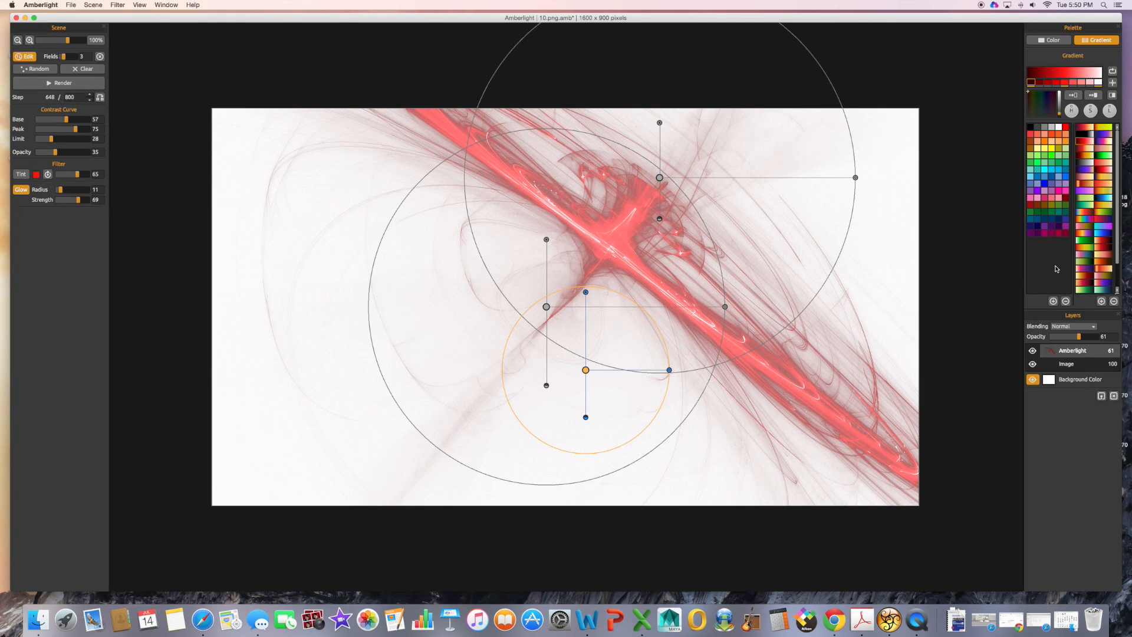
Raise the Amberlight layer's opacity to 100 and try Lighten and Darken blending before returning to Normal
drag(1082, 340, 1106, 340)
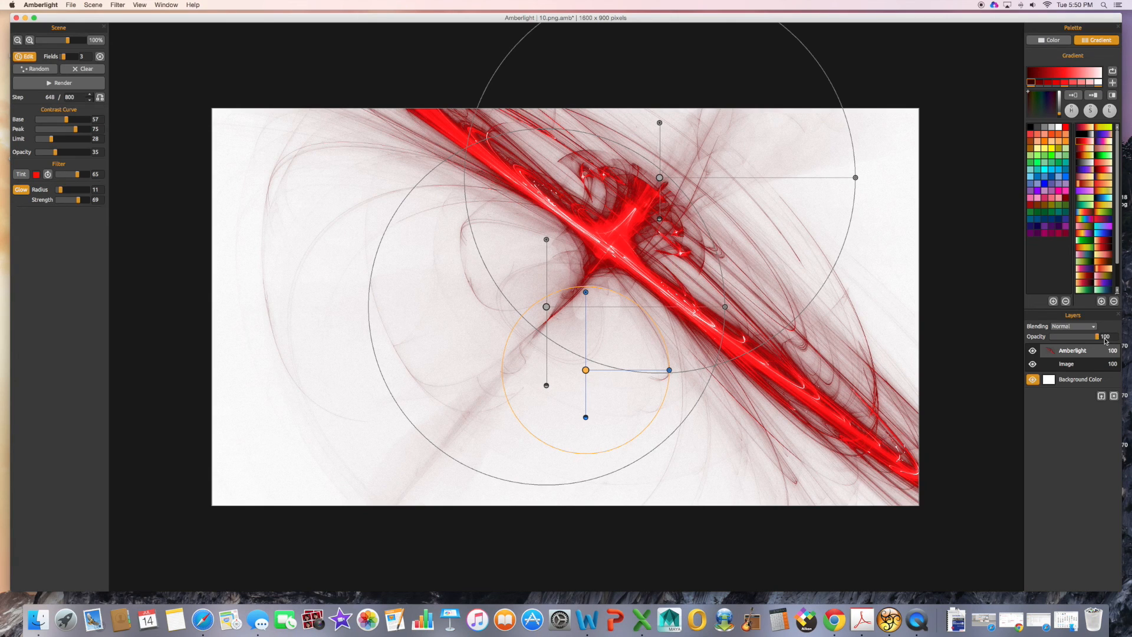
click(1070, 326)
click(1067, 335)
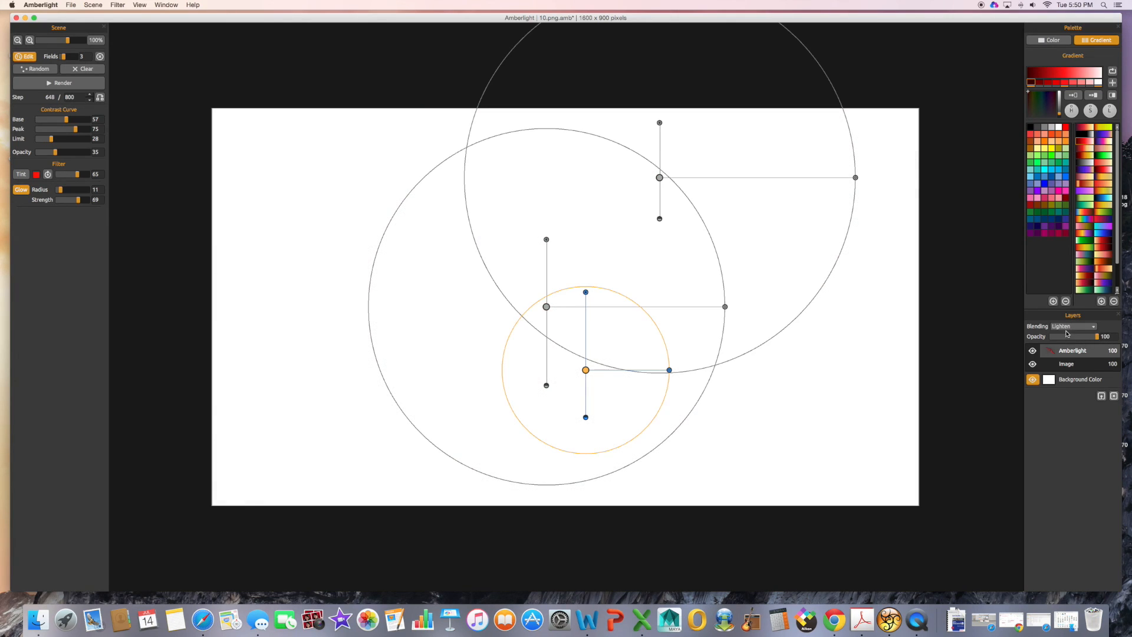
click(1067, 327)
click(1068, 335)
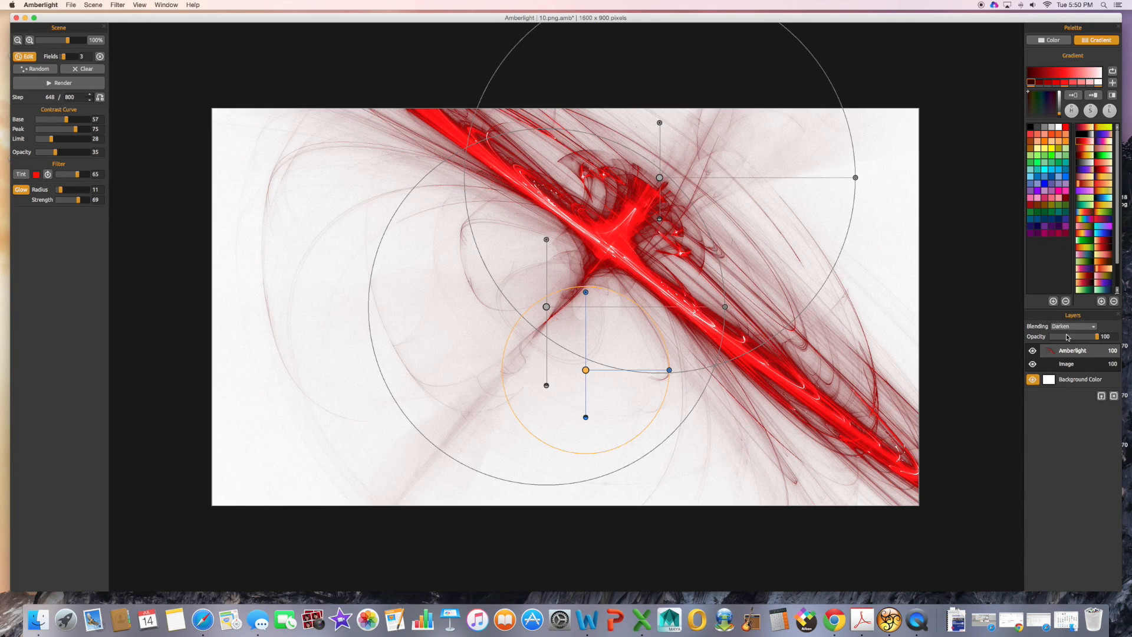
click(1063, 327)
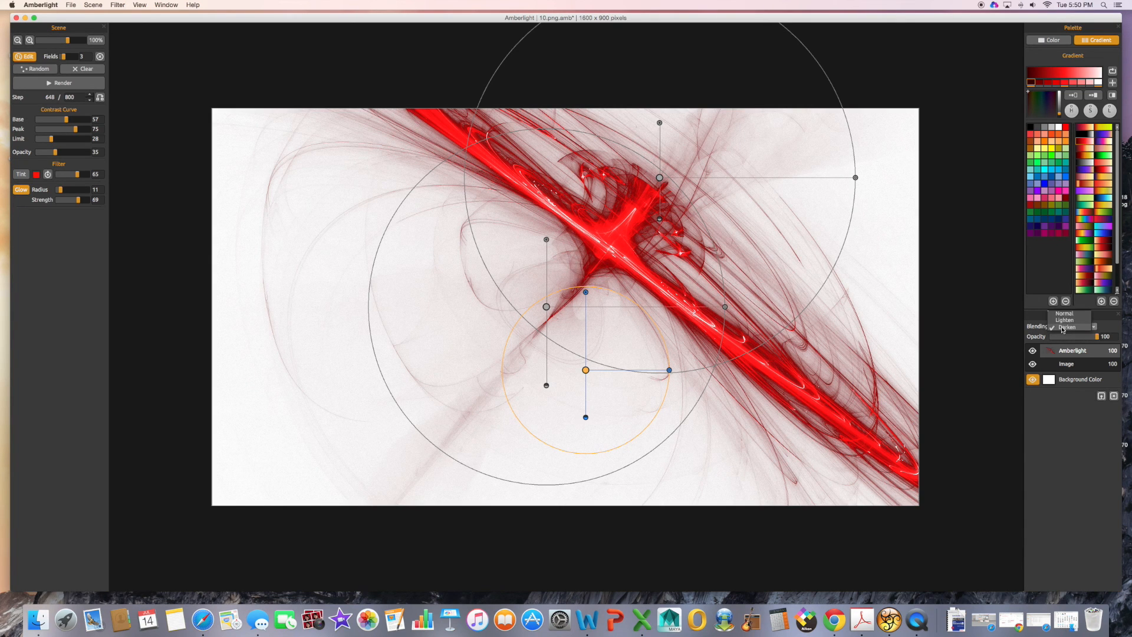
click(1064, 313)
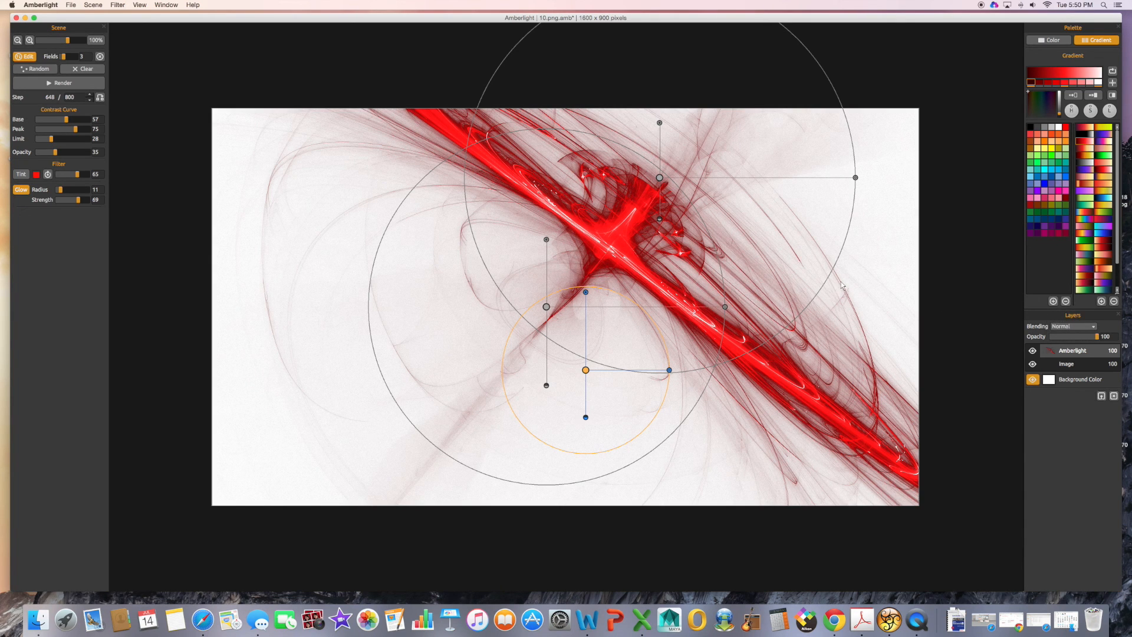
Try several gradient presets on the artwork, including a green one and a red-to-yellow one
click(1107, 157)
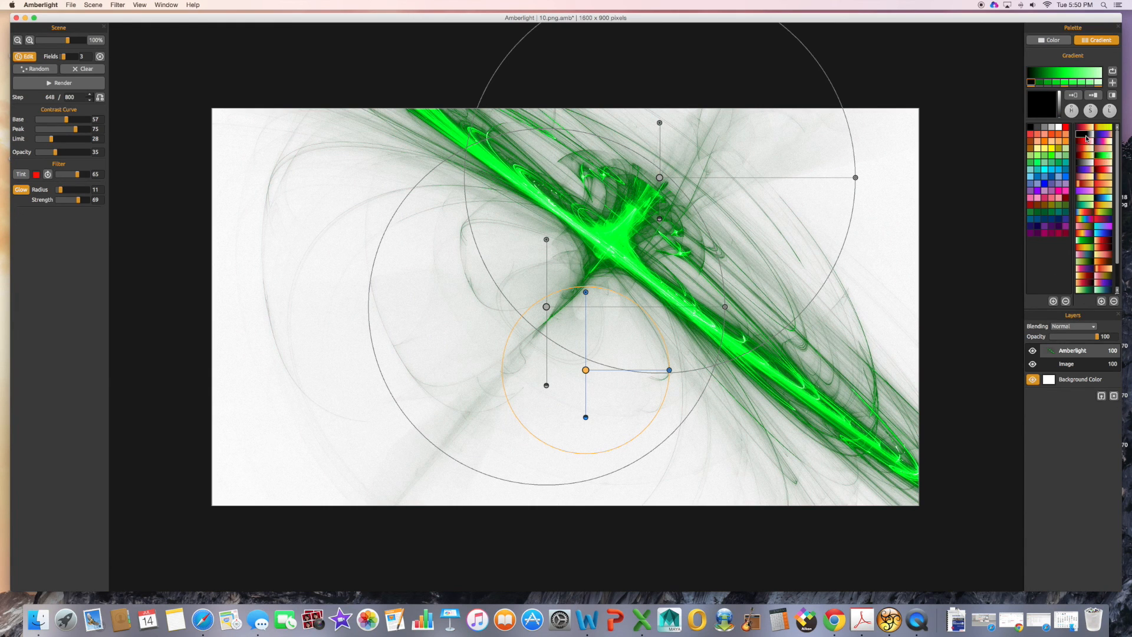
click(1085, 134)
click(1086, 149)
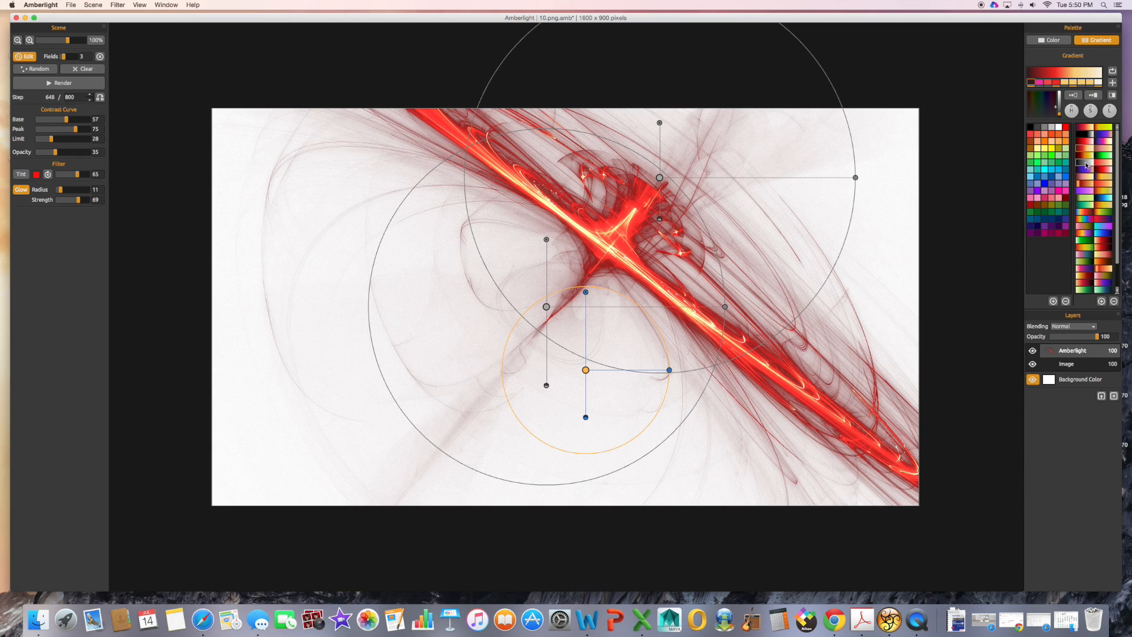
Switch the artwork to single-colour shading, try green, and apply pure red
click(1046, 40)
click(1066, 142)
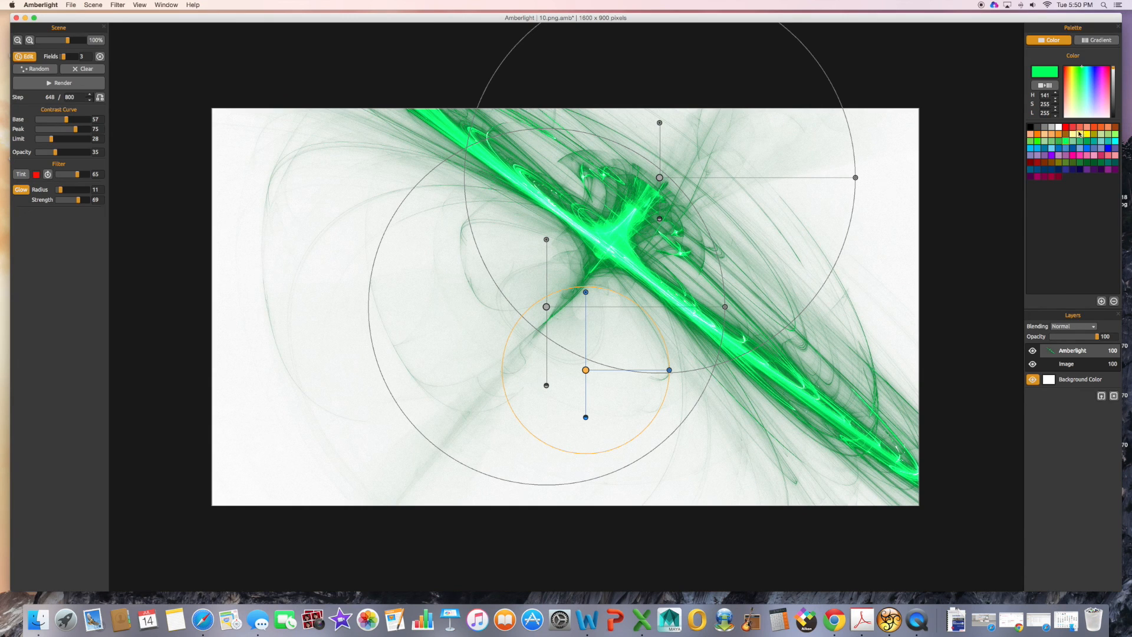
click(1067, 127)
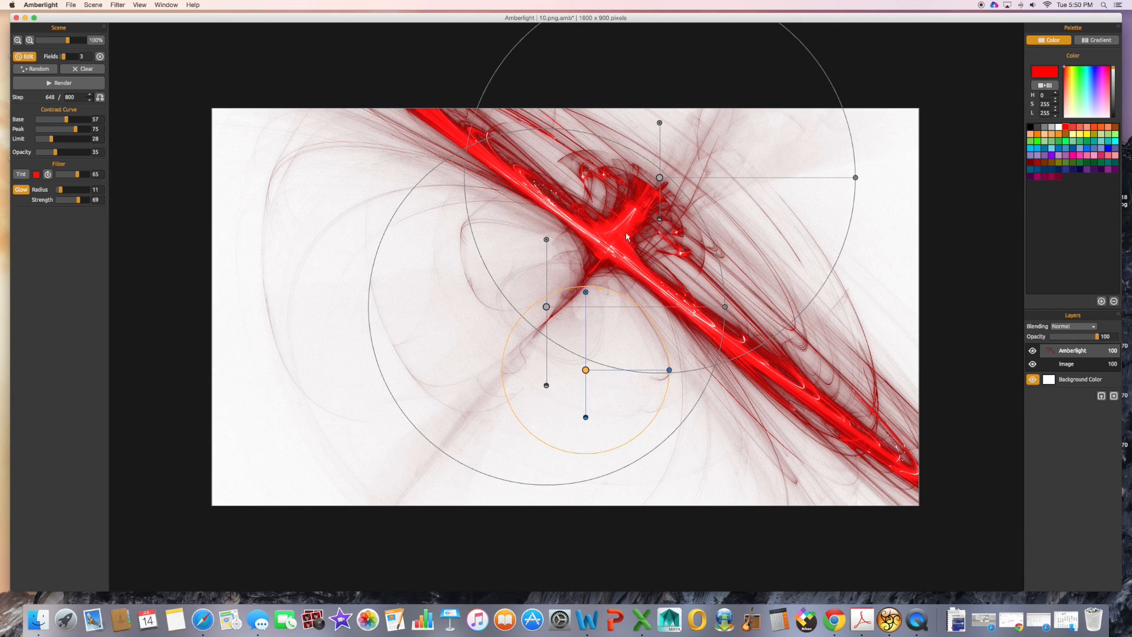
Save a copy of the artwork as a PNG image named 11 in the Lightroom folder
click(71, 5)
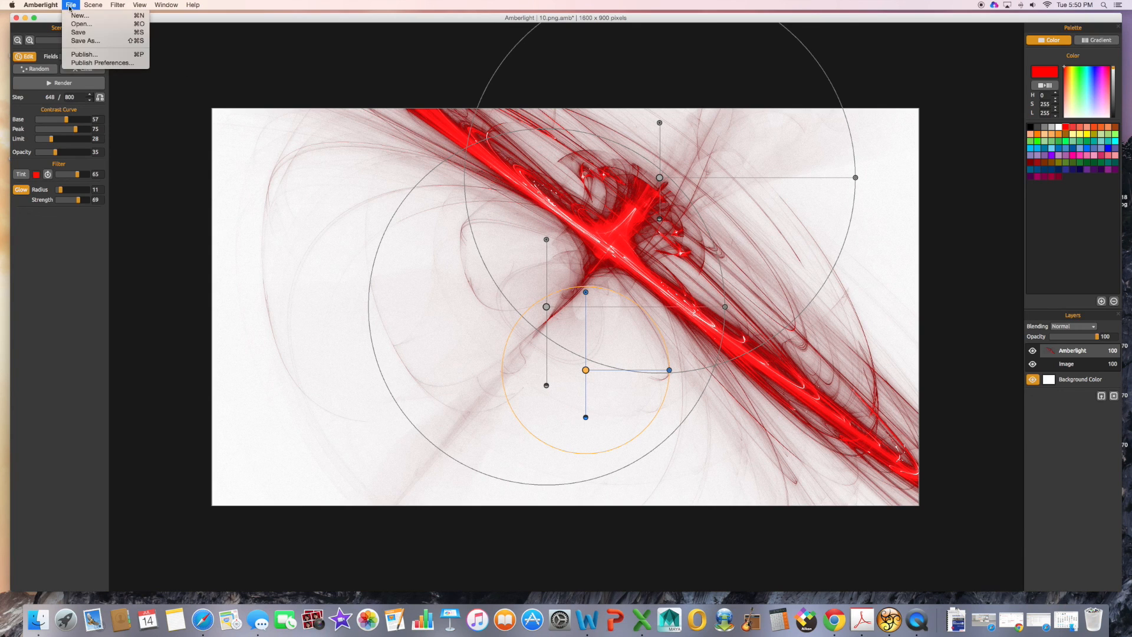
click(84, 41)
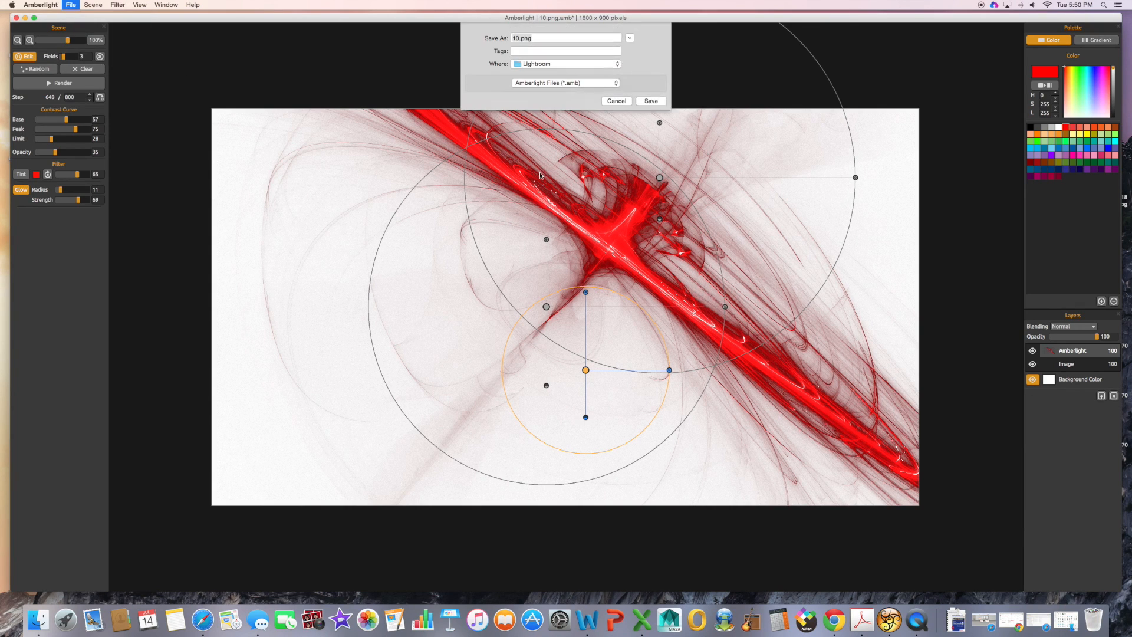
click(564, 83)
click(548, 93)
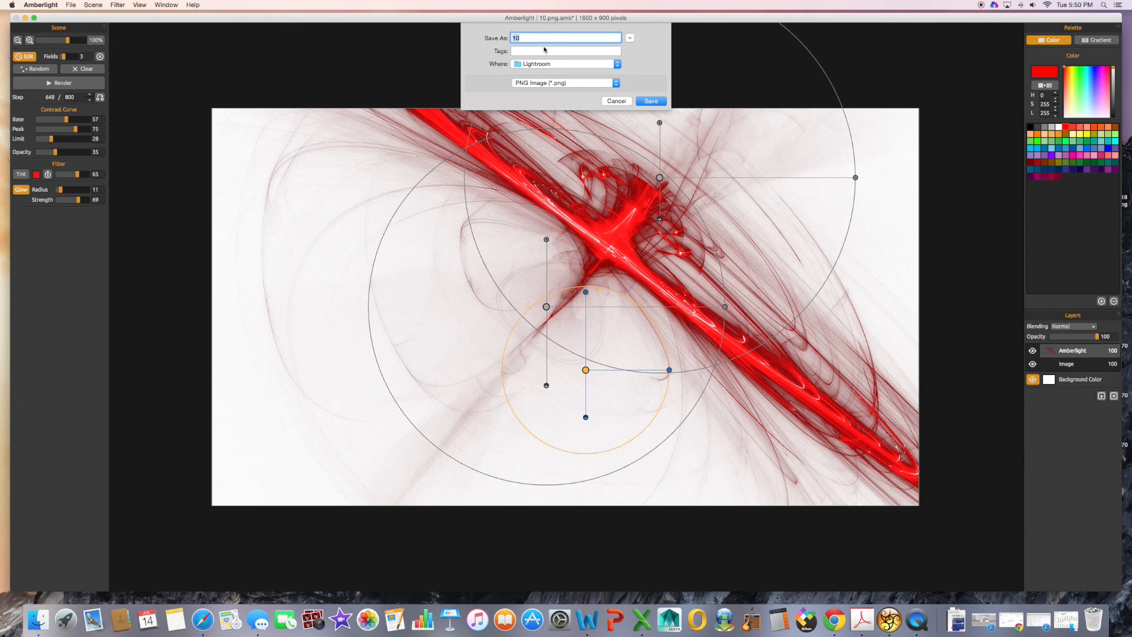
text(11)
click(649, 101)
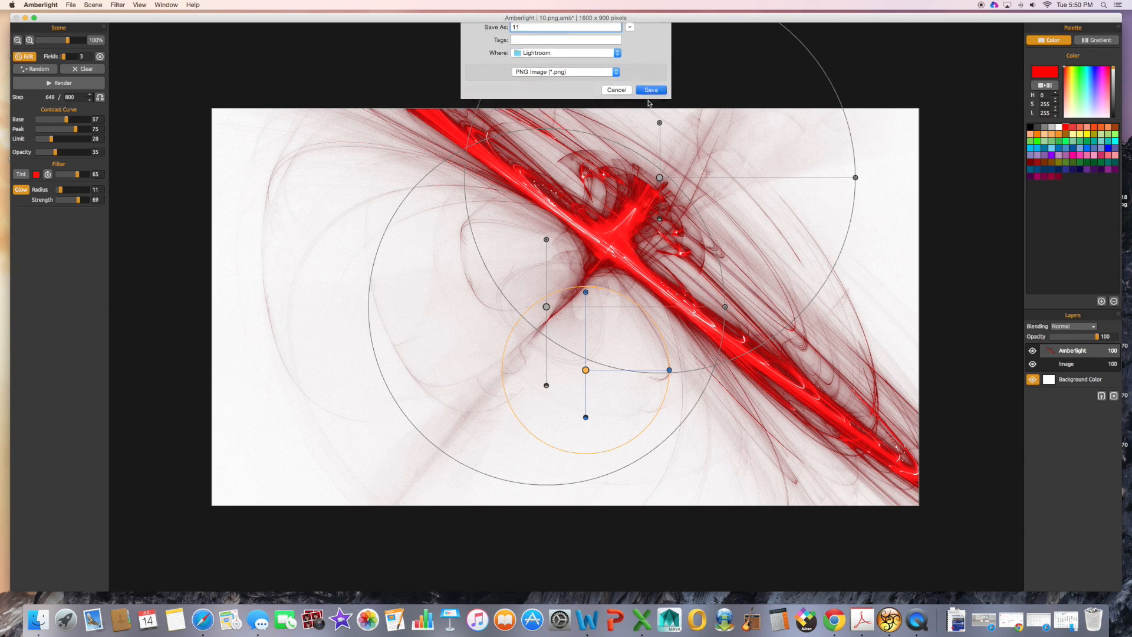
Save the pending changes and resize the canvas to 2000 x 1125 pixels
click(92, 6)
mouse_move(118, 5)
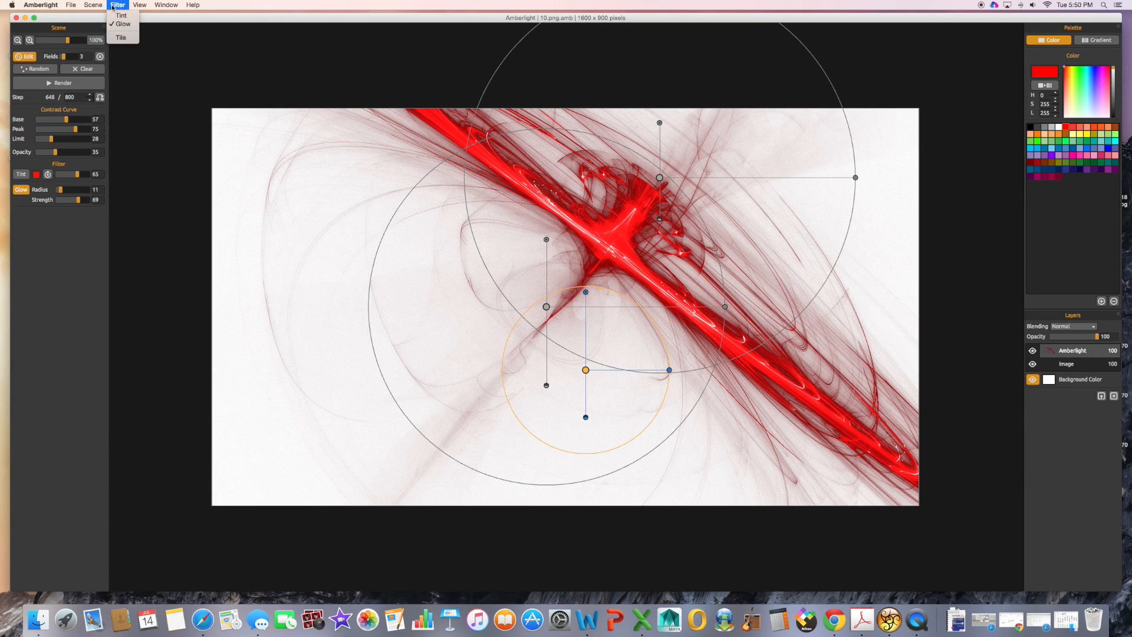
mouse_move(163, 6)
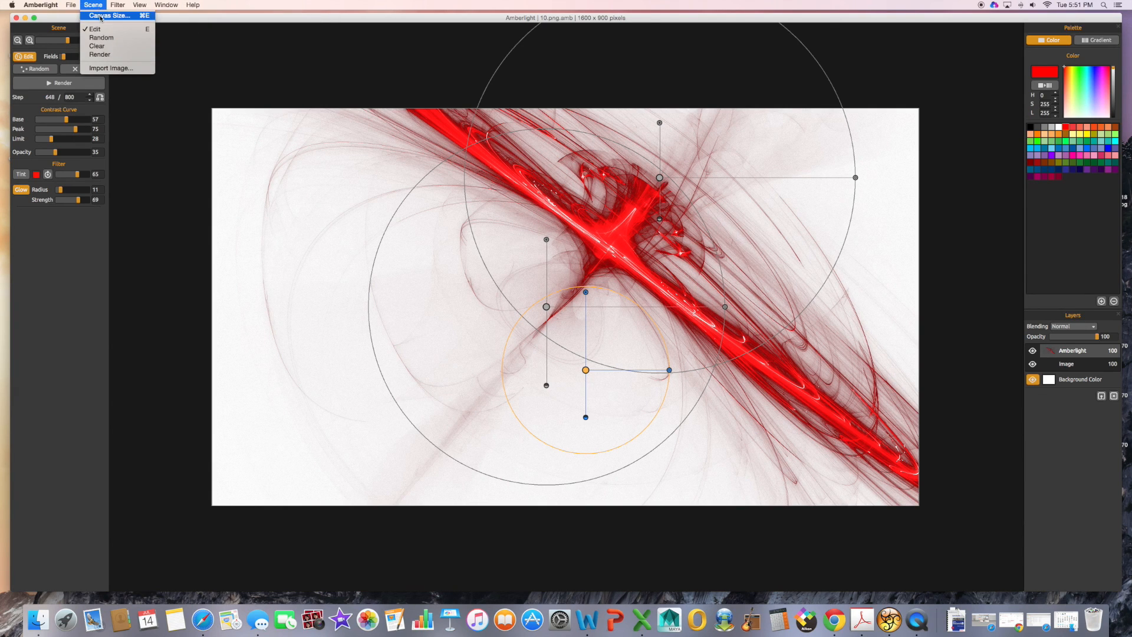
click(101, 16)
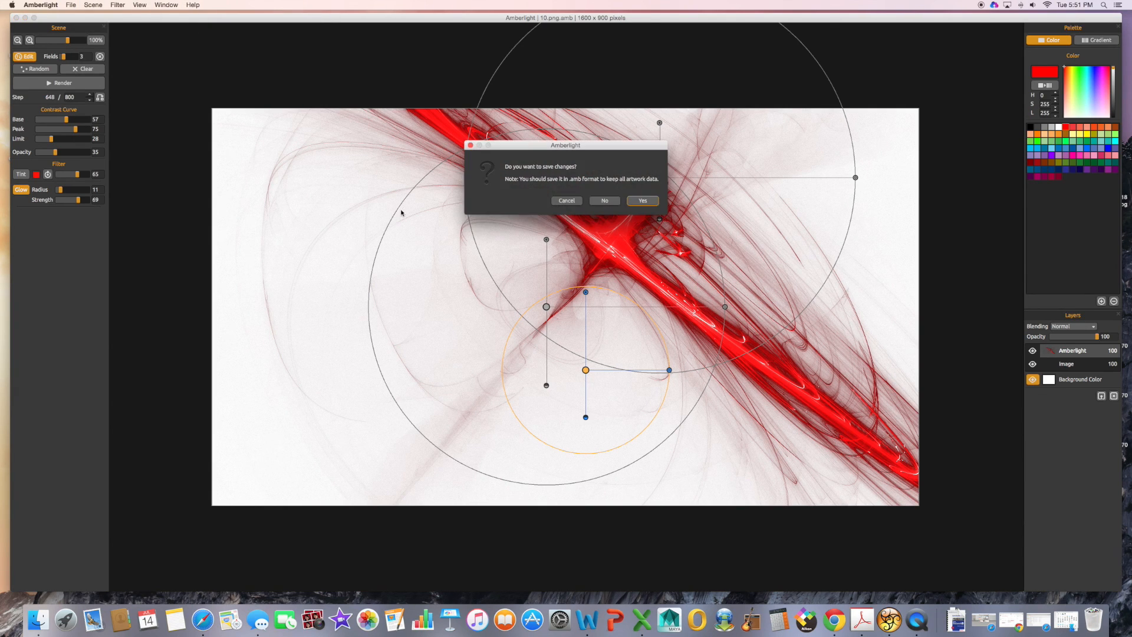
click(643, 206)
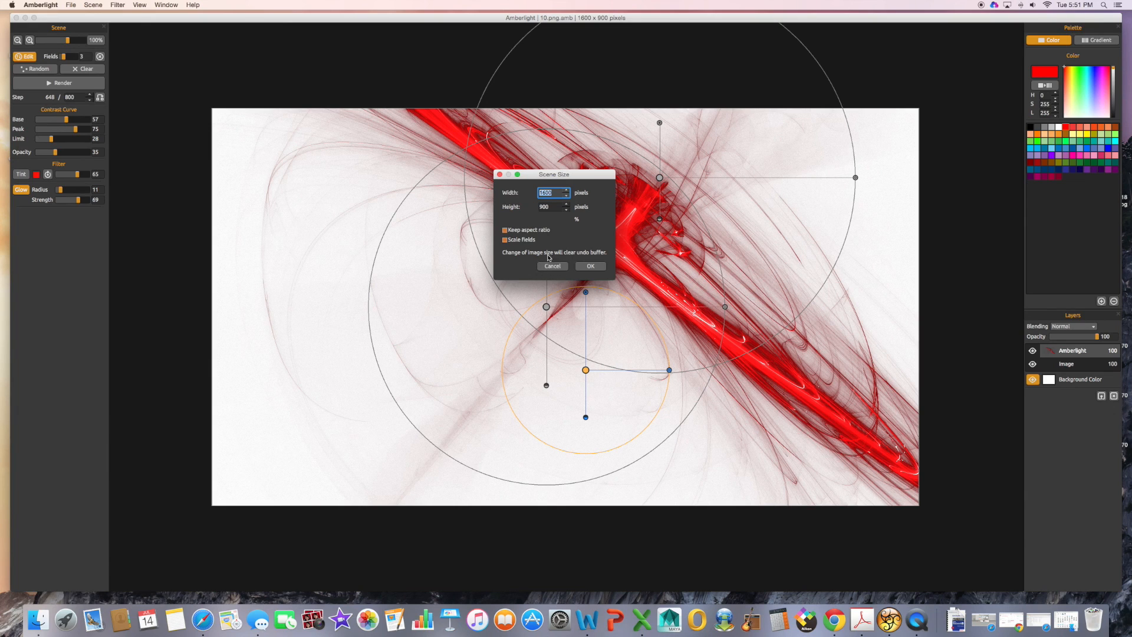
click(566, 190)
text(2000)
click(505, 231)
click(588, 267)
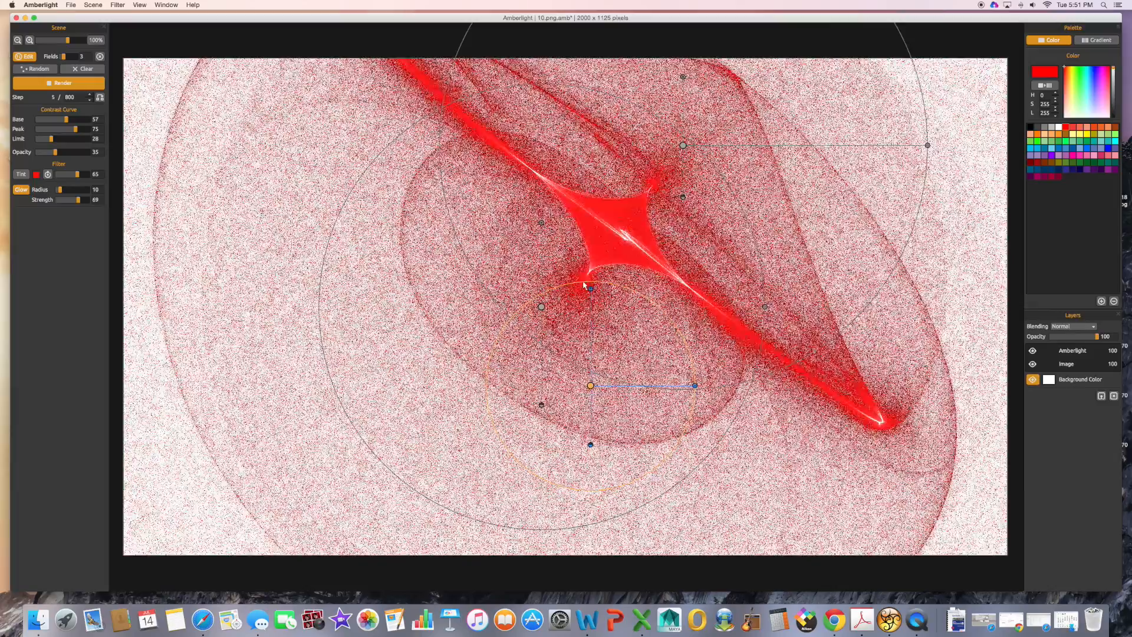
Move the smallest field down and left, and toggle the field handles off and on to check the render
drag(592, 390, 492, 440)
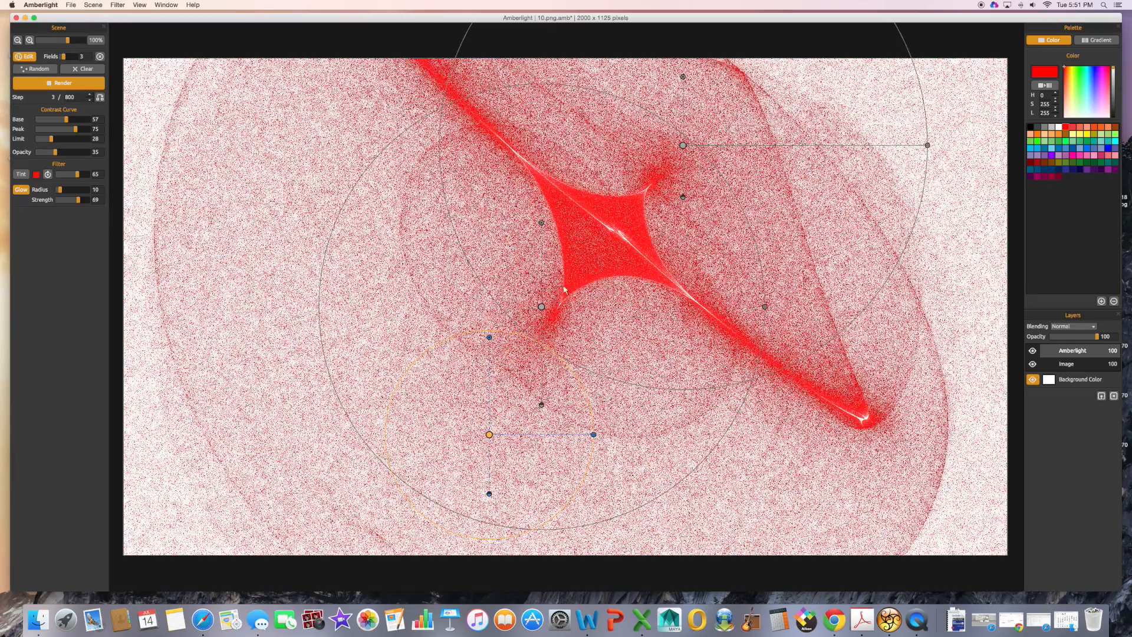
key(e)
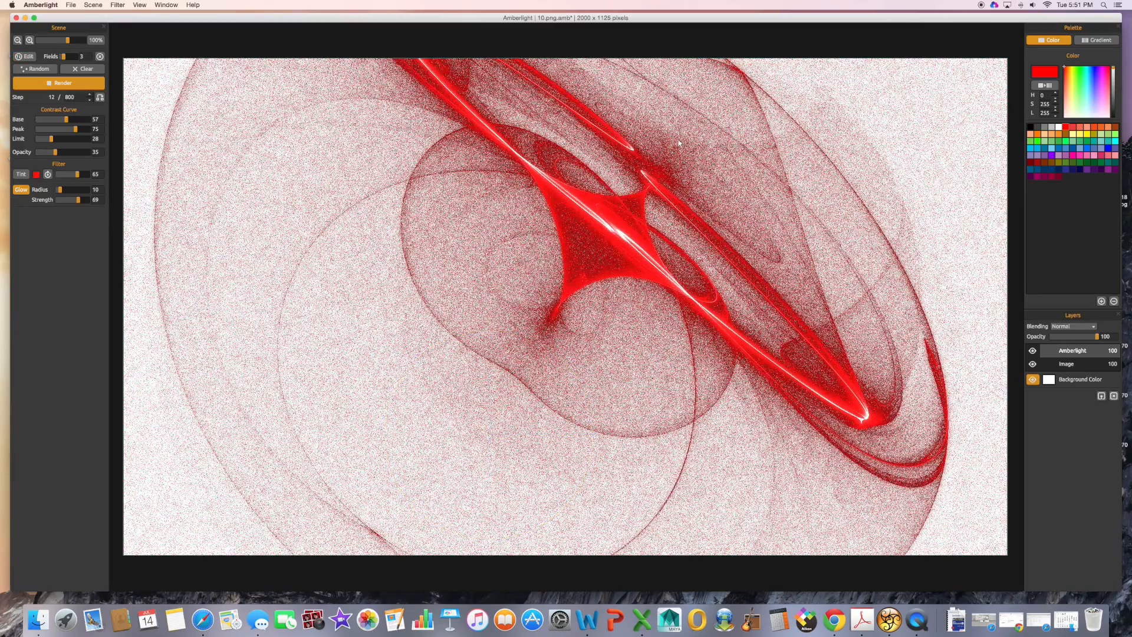
key(e)
key(e)
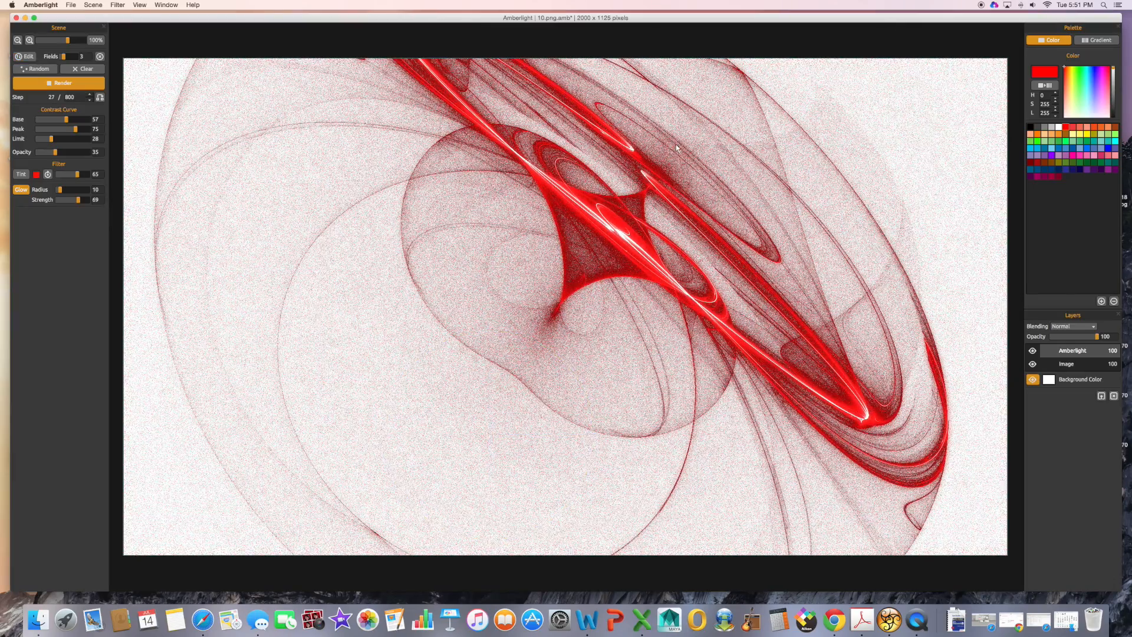
key(e)
Try centring the upper field on the middle one, move the smallest field lower, and place the upper field above the middle one
drag(677, 145, 542, 307)
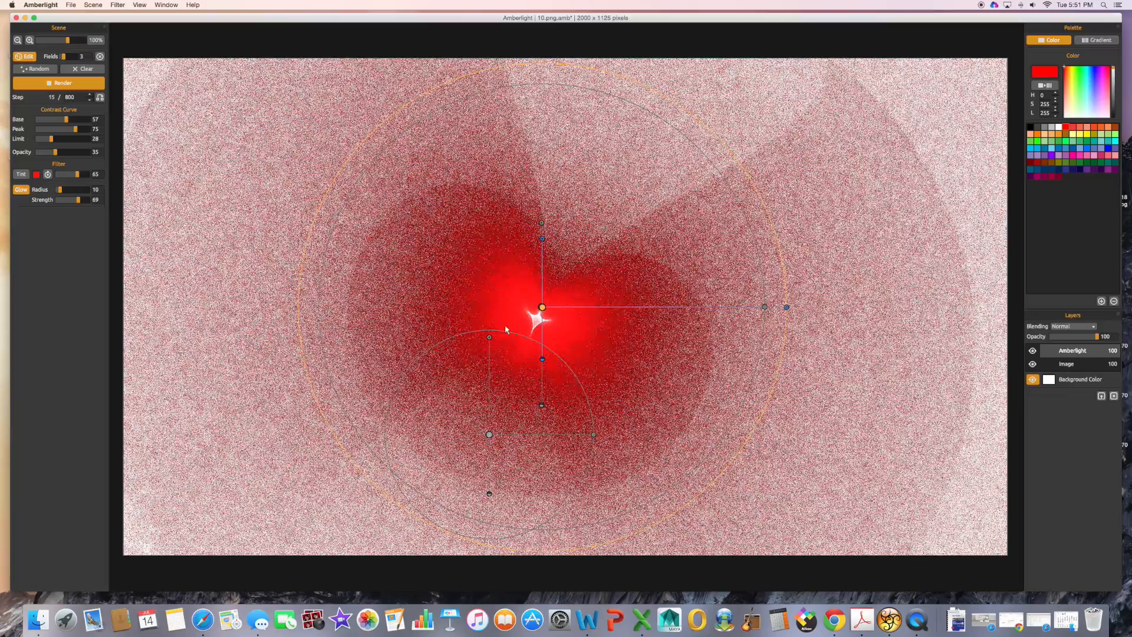
drag(489, 435, 478, 465)
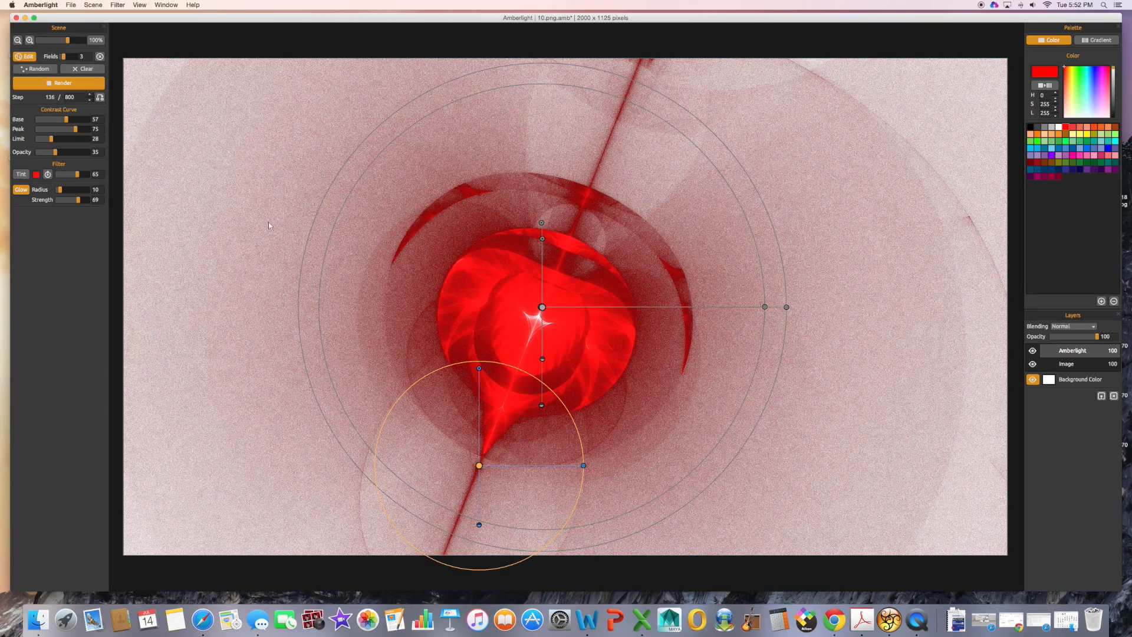
click(66, 84)
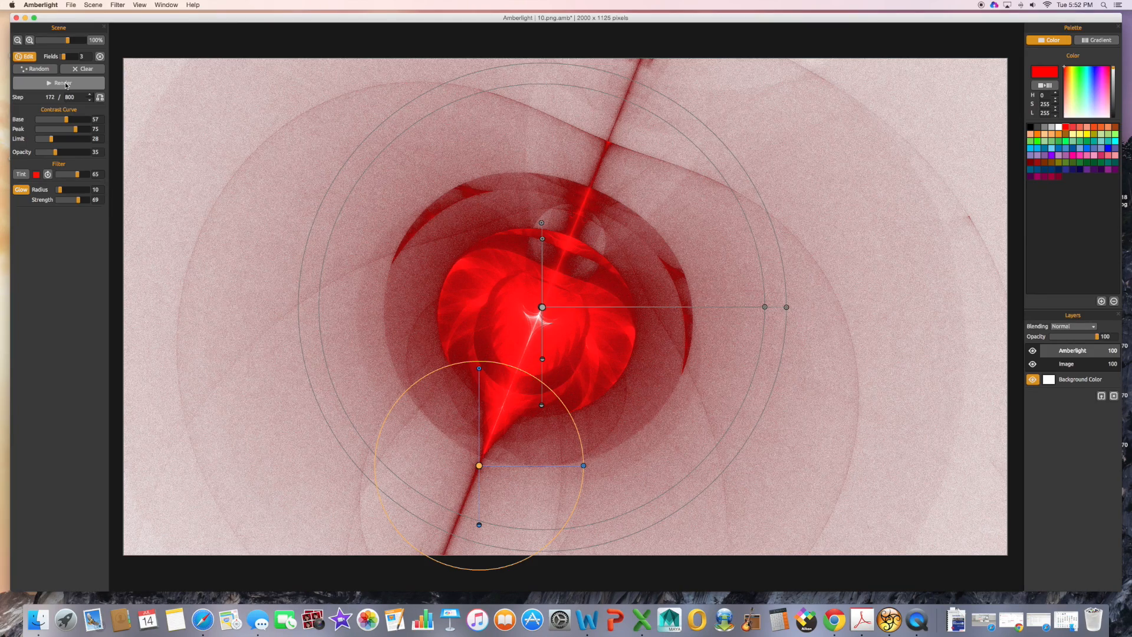
drag(542, 307, 568, 213)
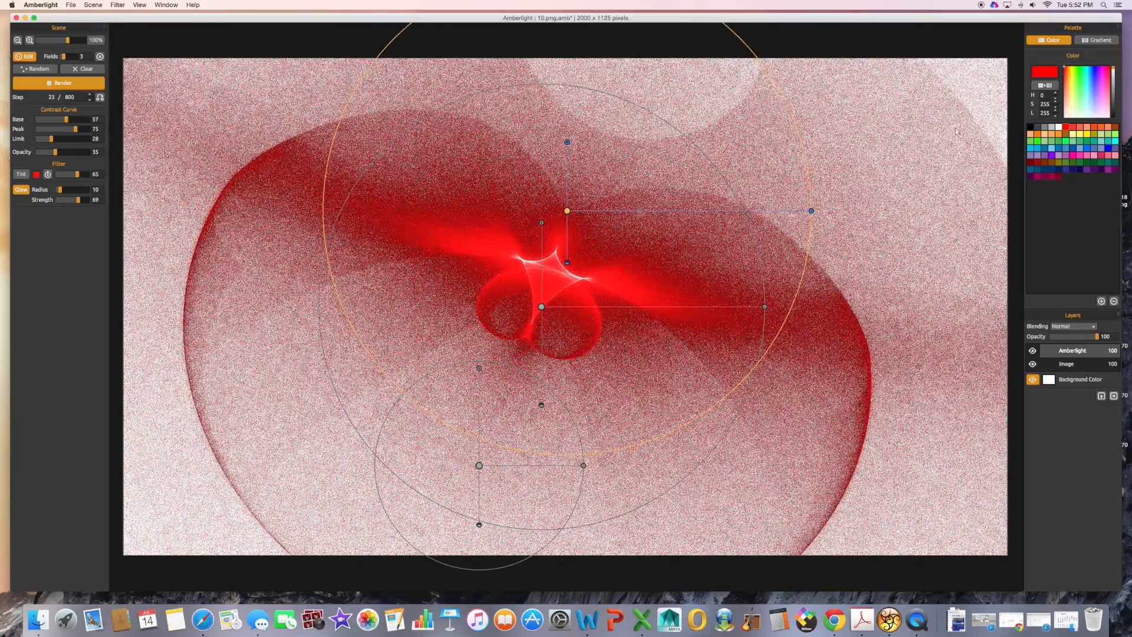
Switch back to gradient colouring and apply the dark-red-to-white preset
click(1096, 39)
click(1084, 141)
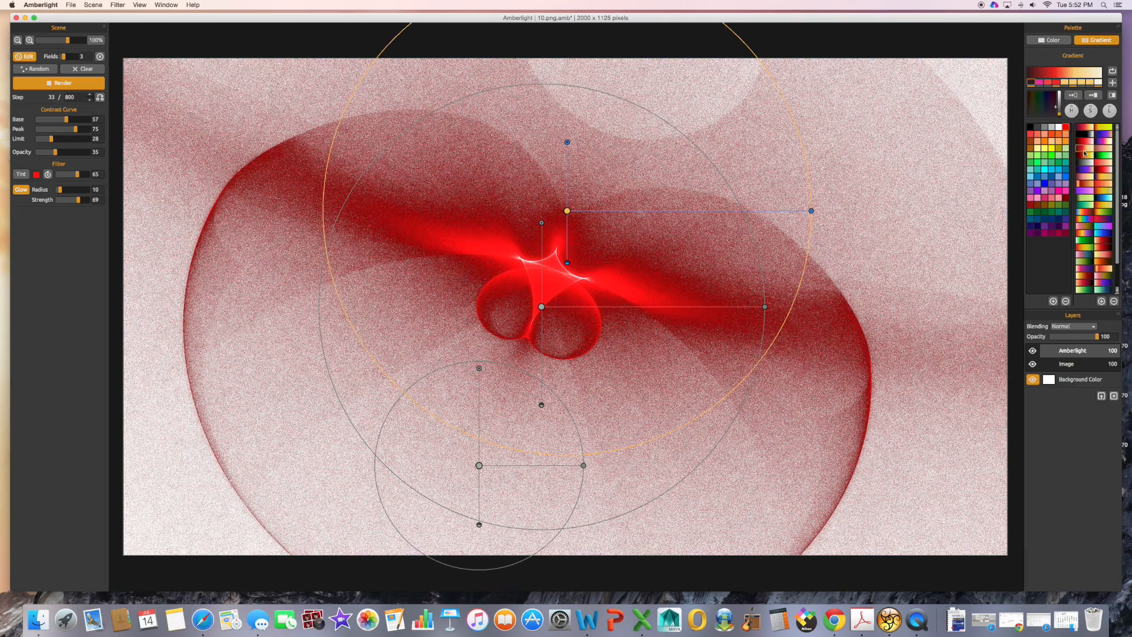
click(1083, 142)
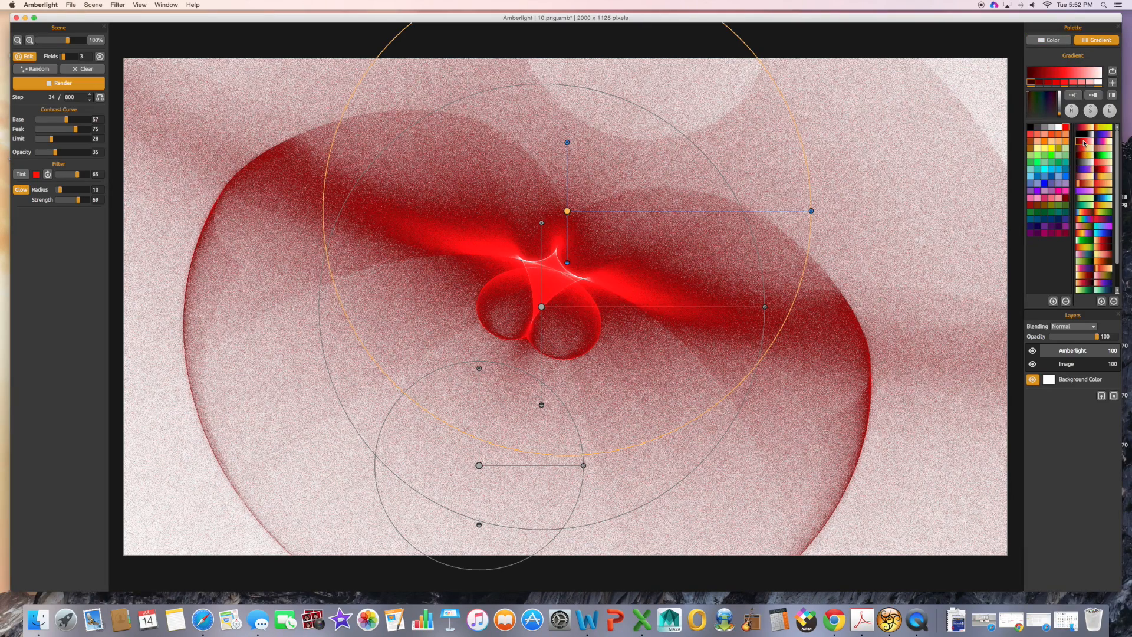